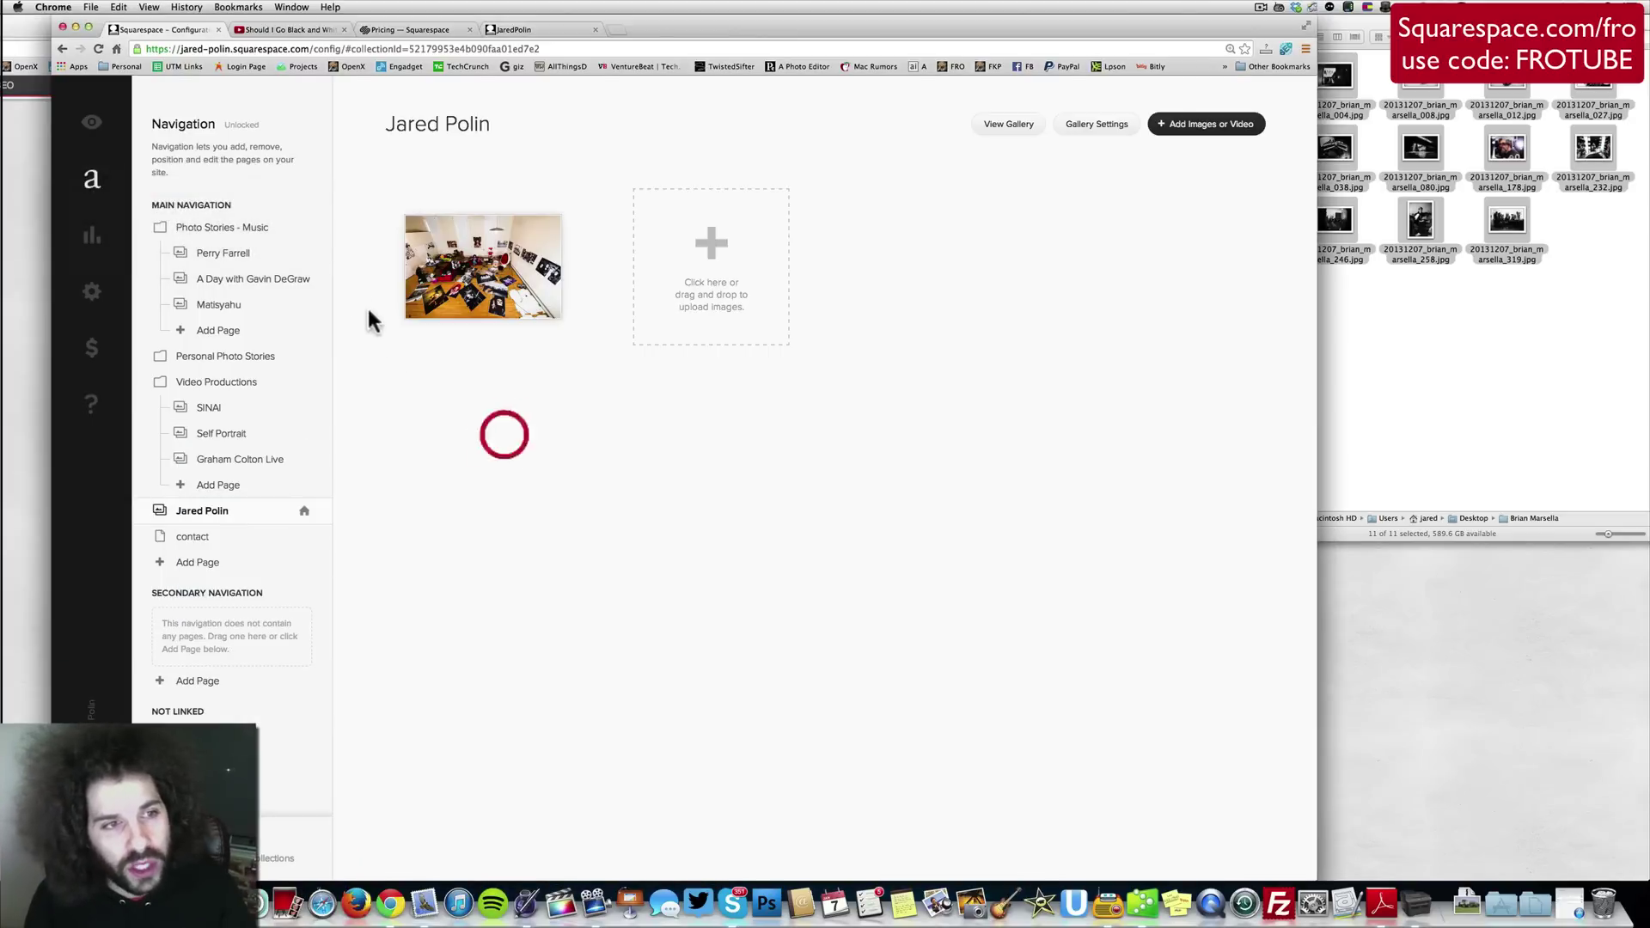
Add a Gallery page under Photo Stories - Music and save it as 'Brian Marsella'.
left_click(220, 330)
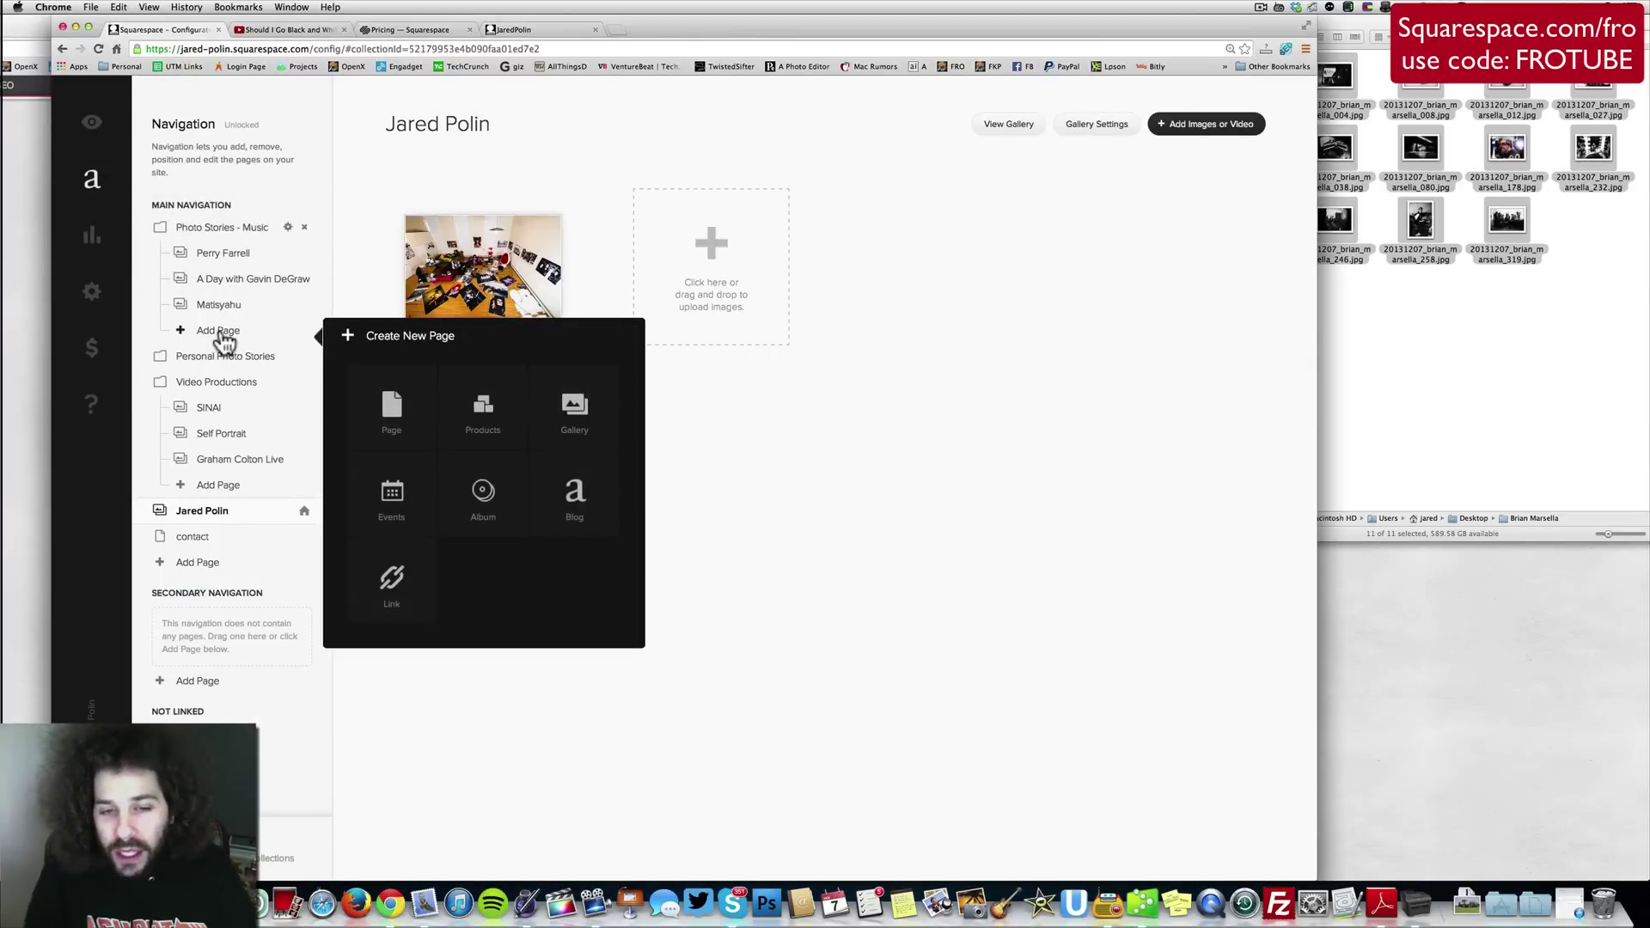
left_click(576, 410)
type("B")
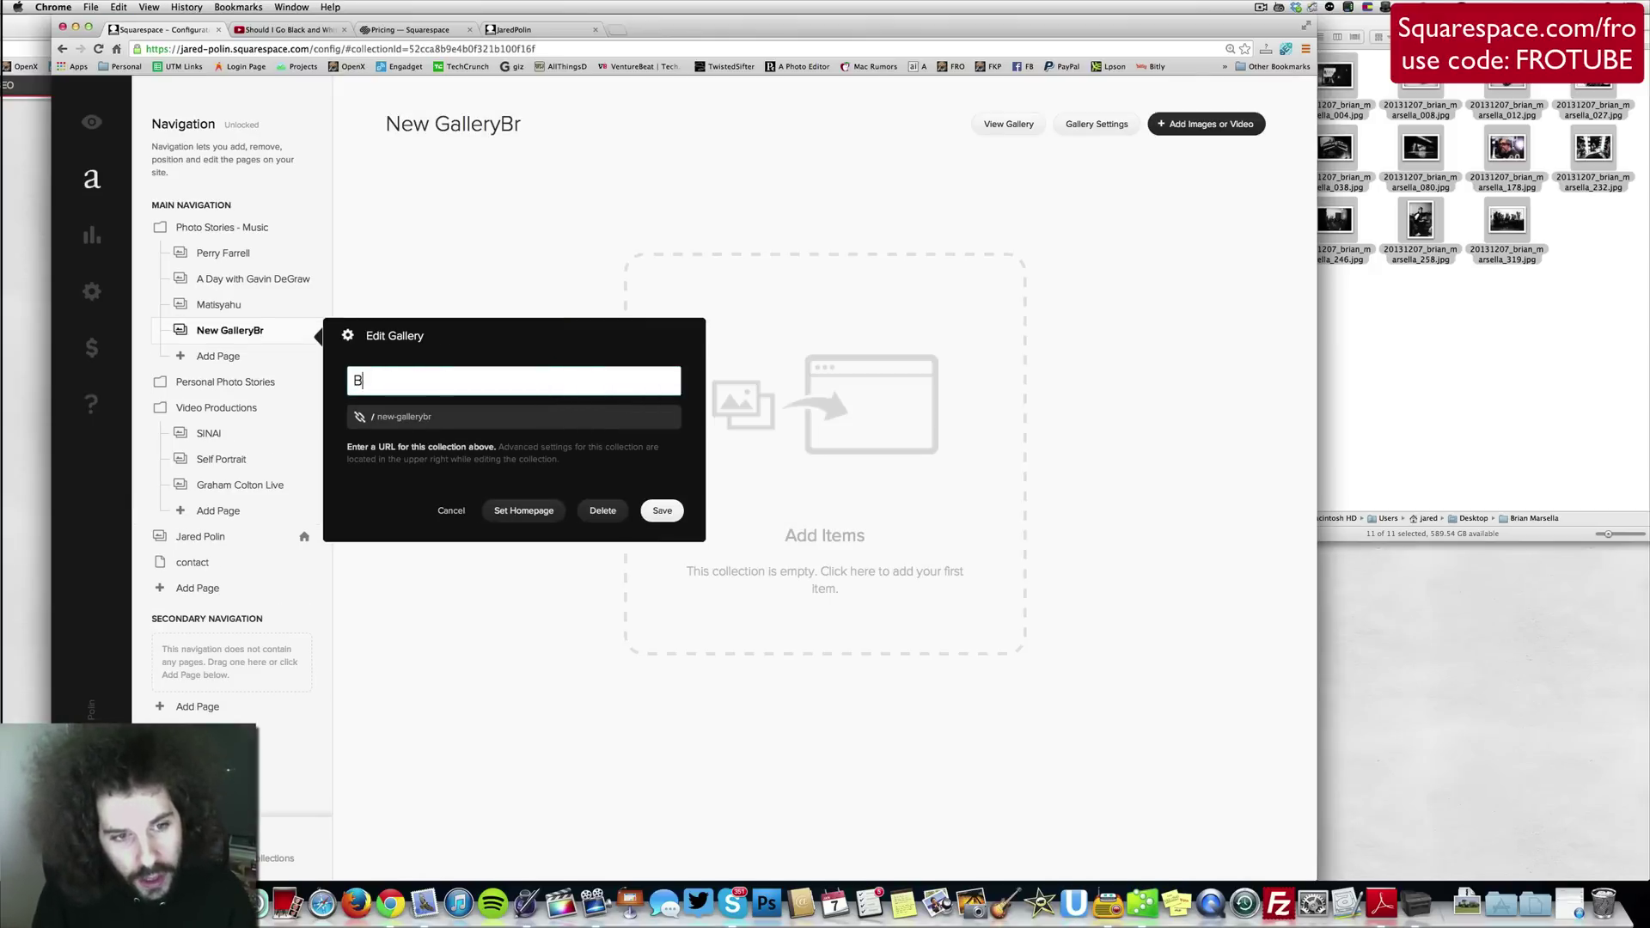
type("rian Mars")
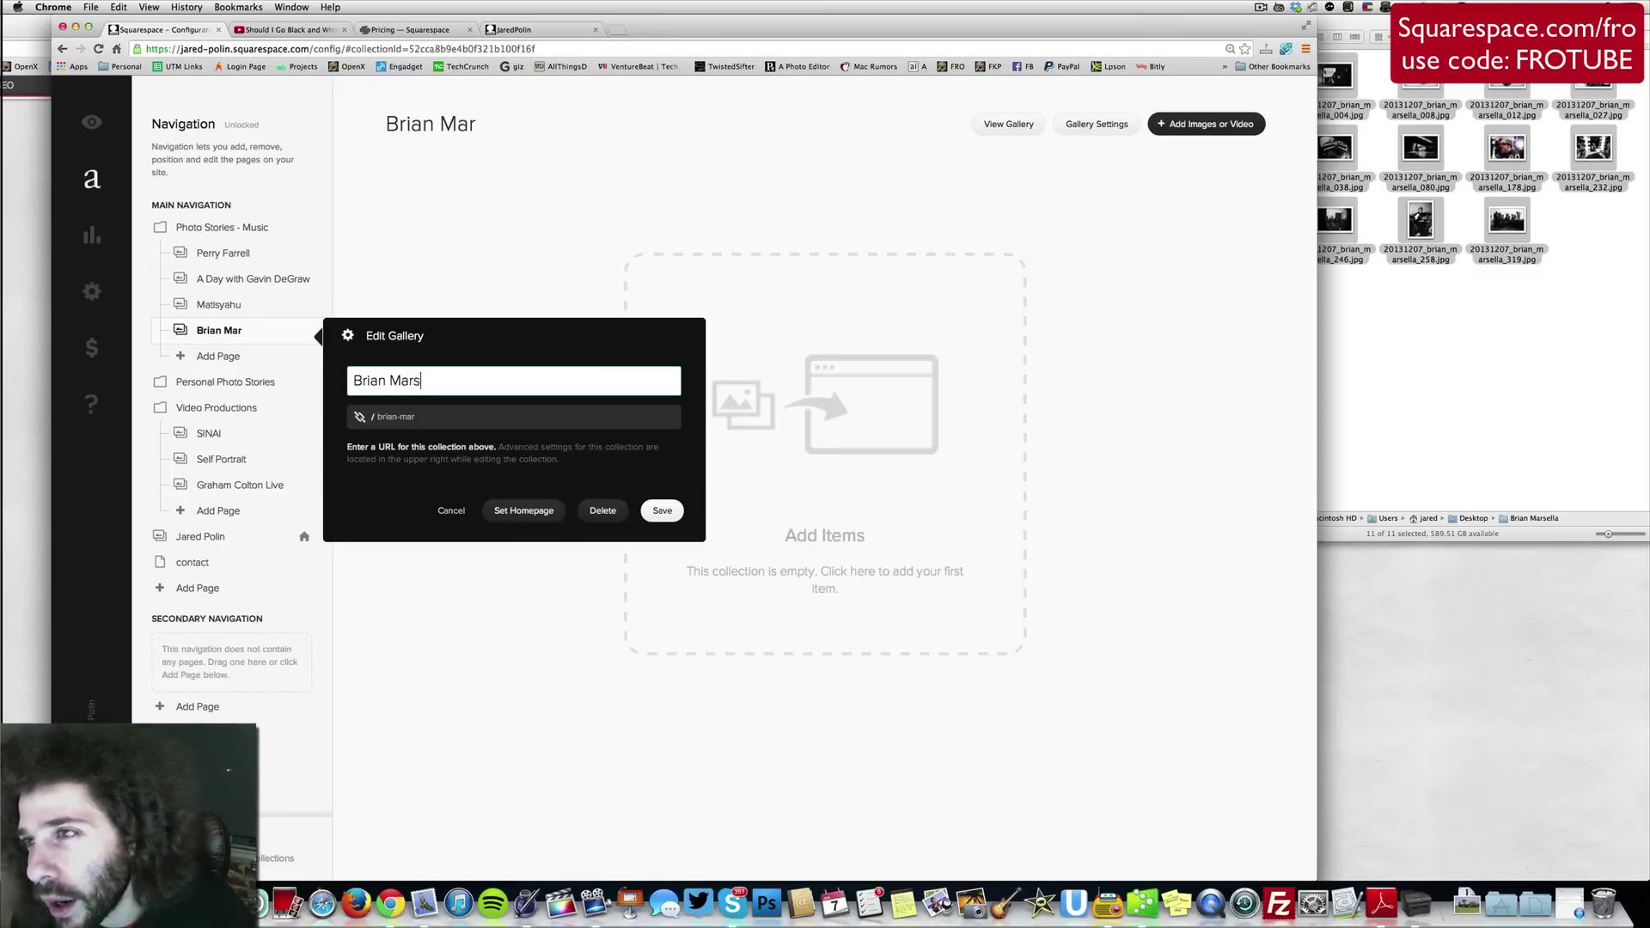
type("e")
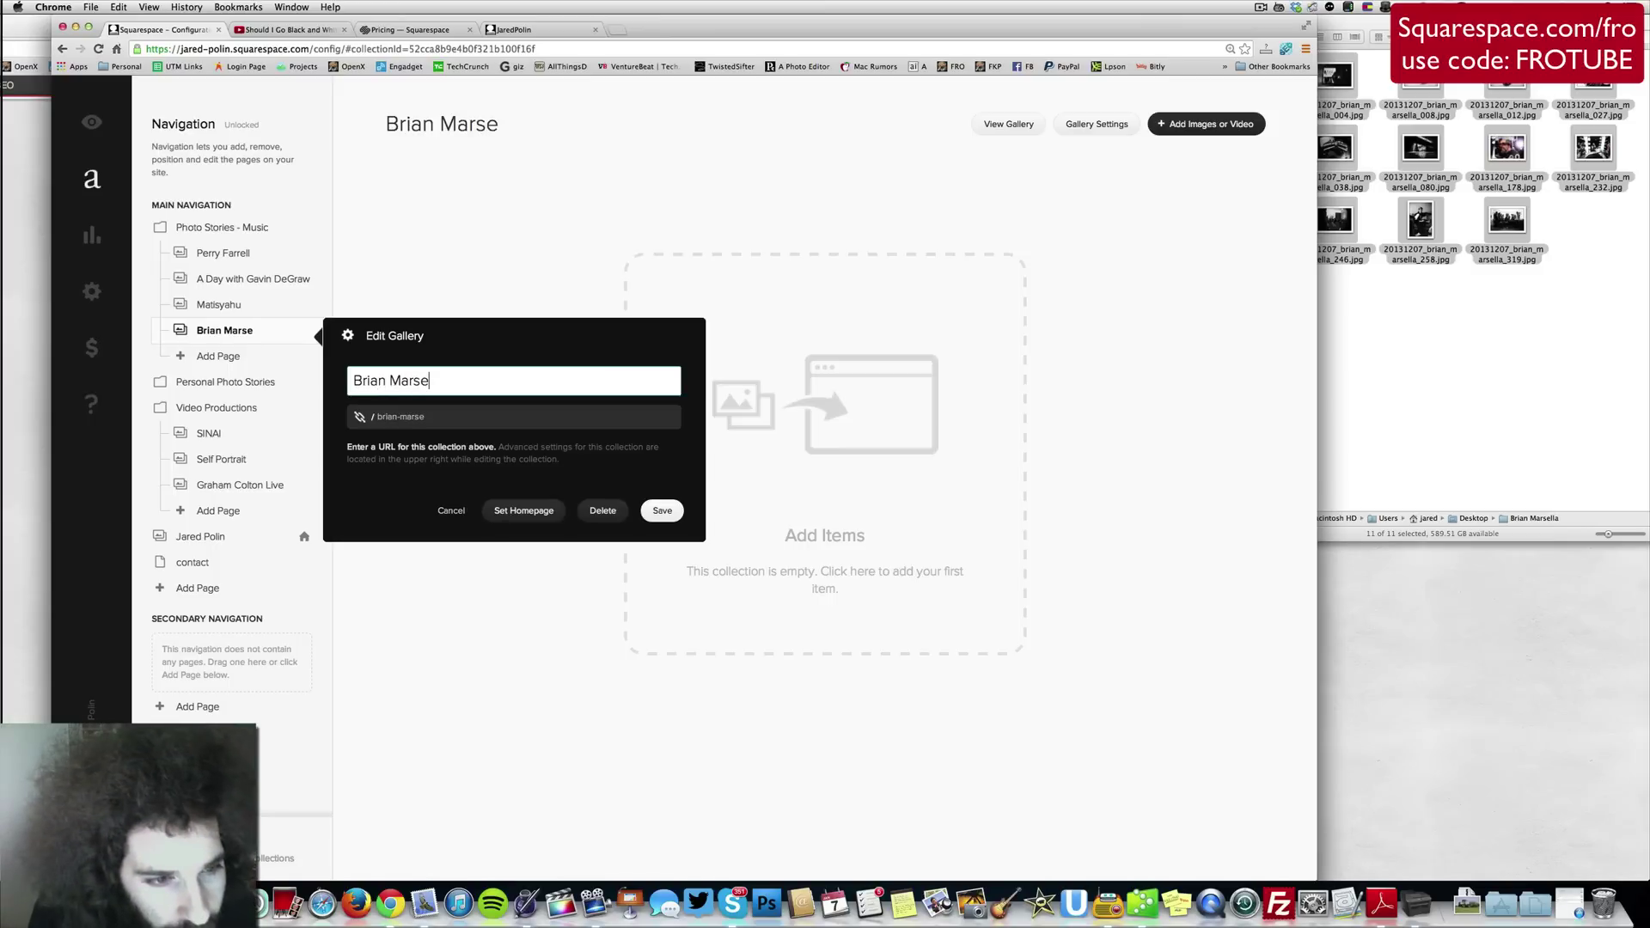
type("lla")
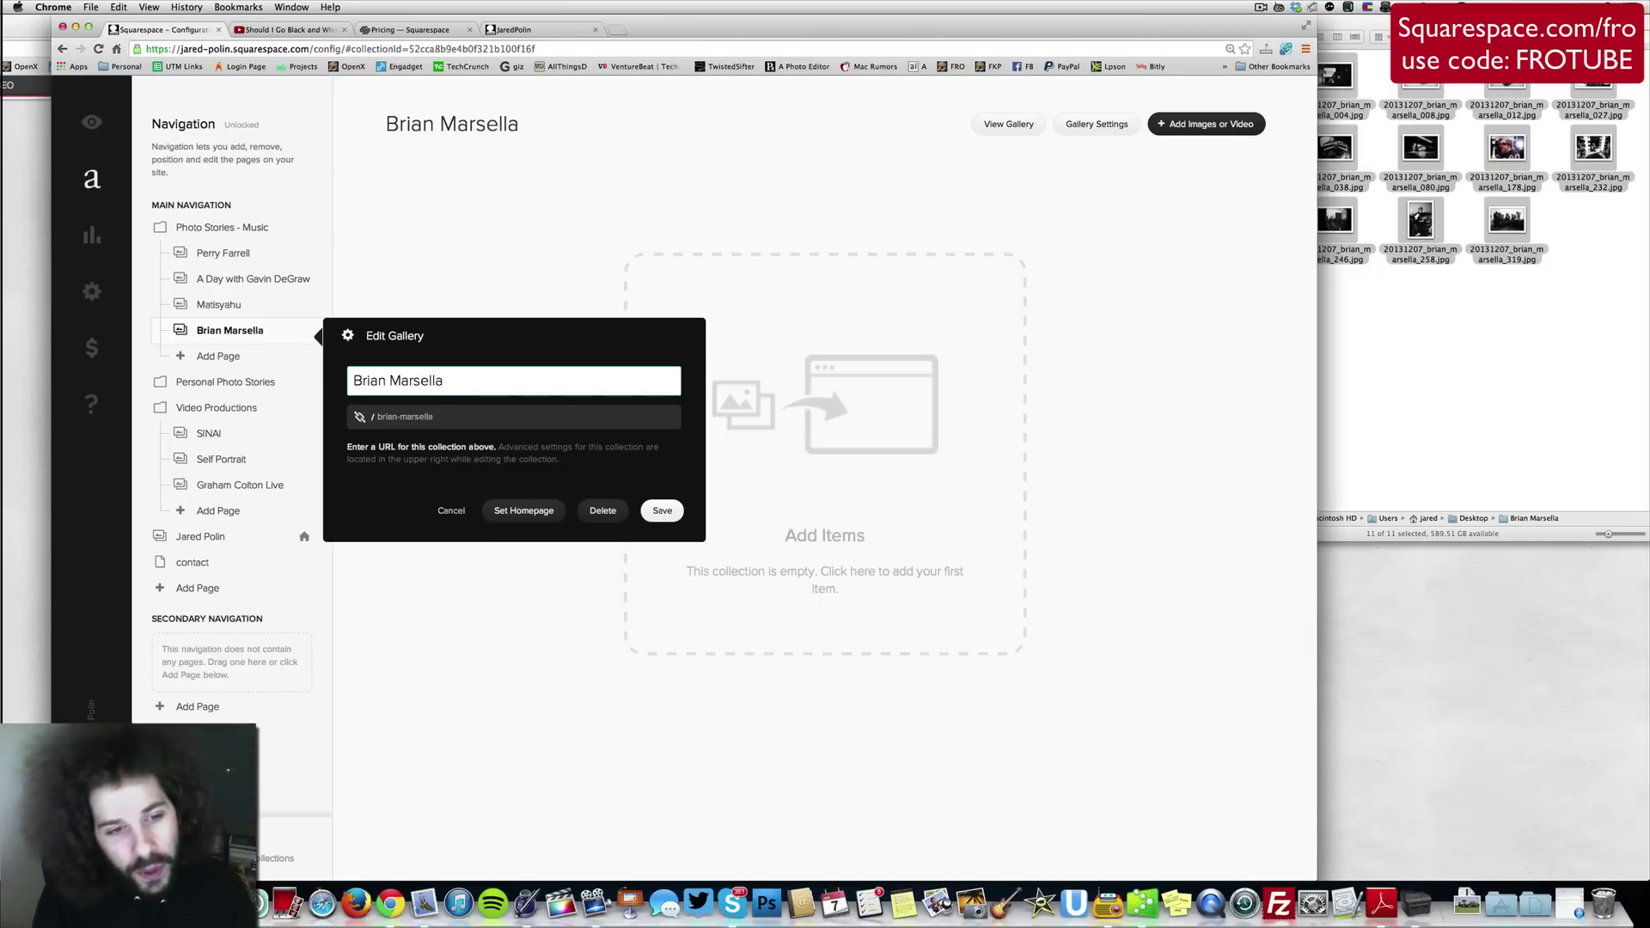
left_click(660, 513)
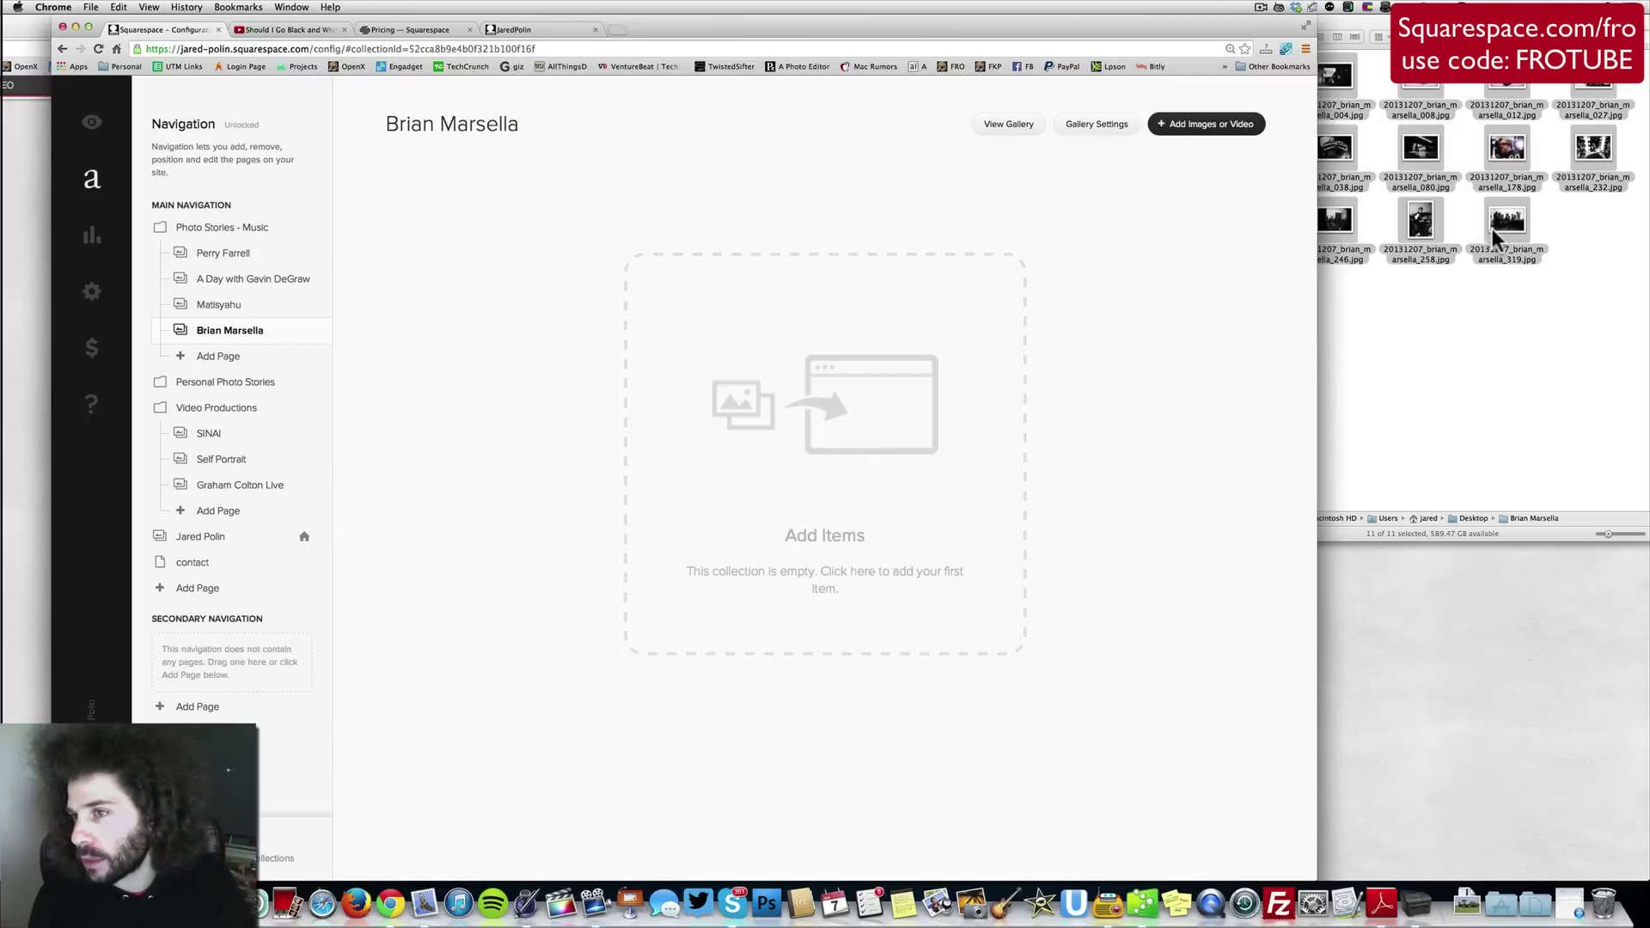
Drop the selected Brian Marsella image files from Finder into the gallery's Add Items area.
left_click_drag(1499, 232, 853, 475)
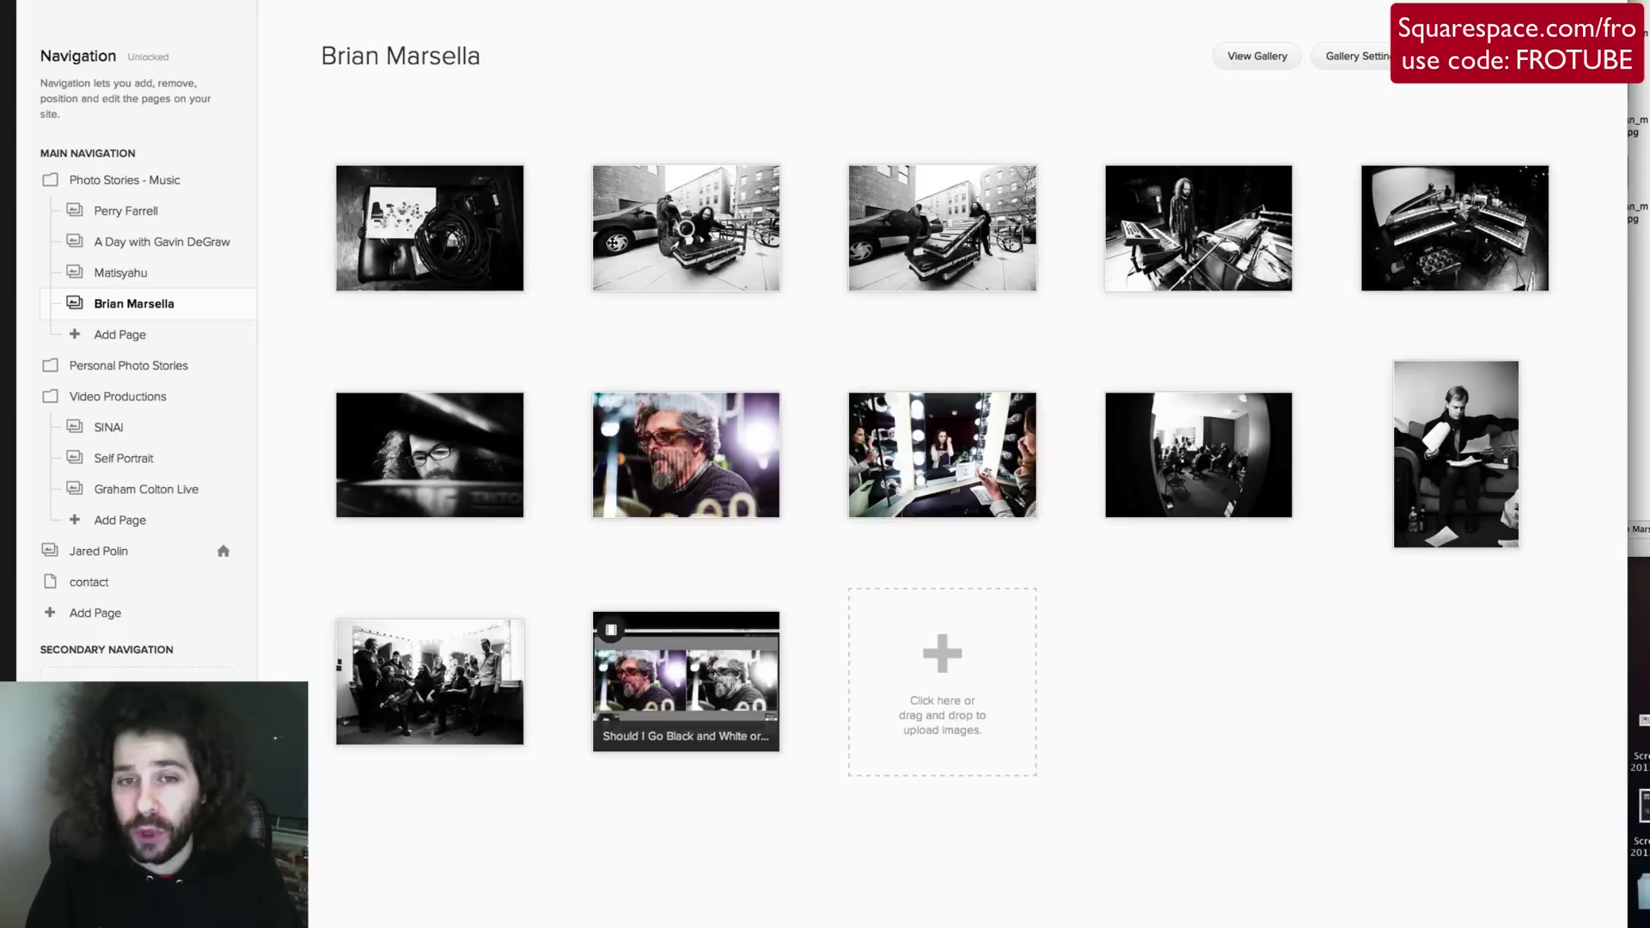
Reorder the grid, moving the street piano, mirror-room and street photos to new positions.
left_click_drag(654, 272, 739, 475)
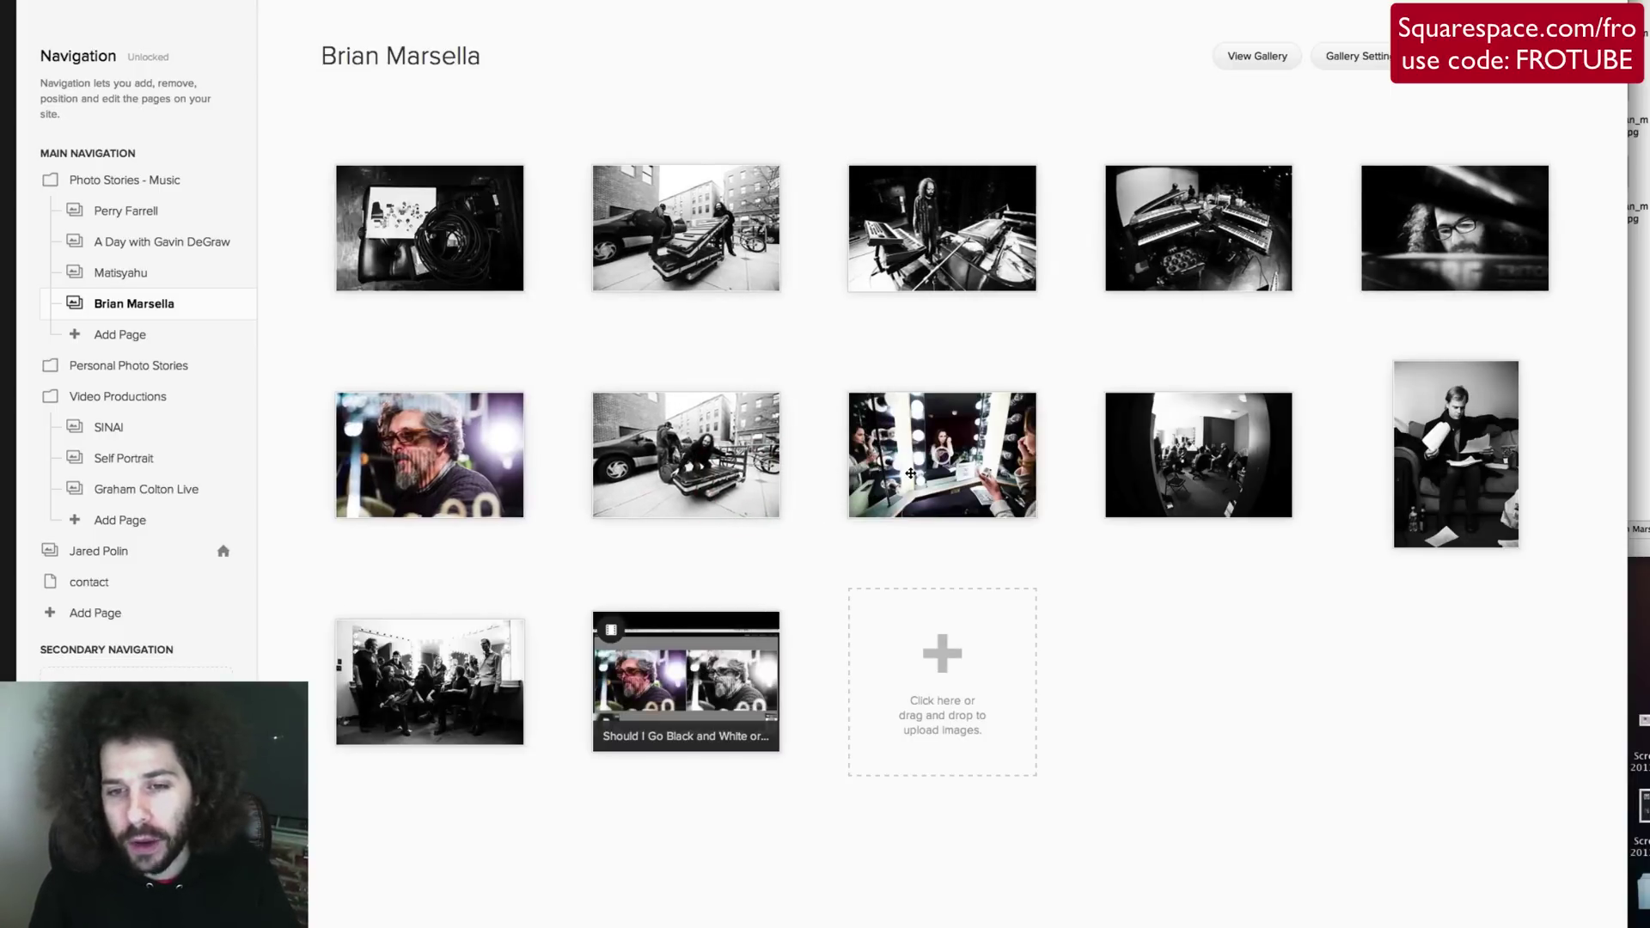
left_click_drag(910, 475, 607, 241)
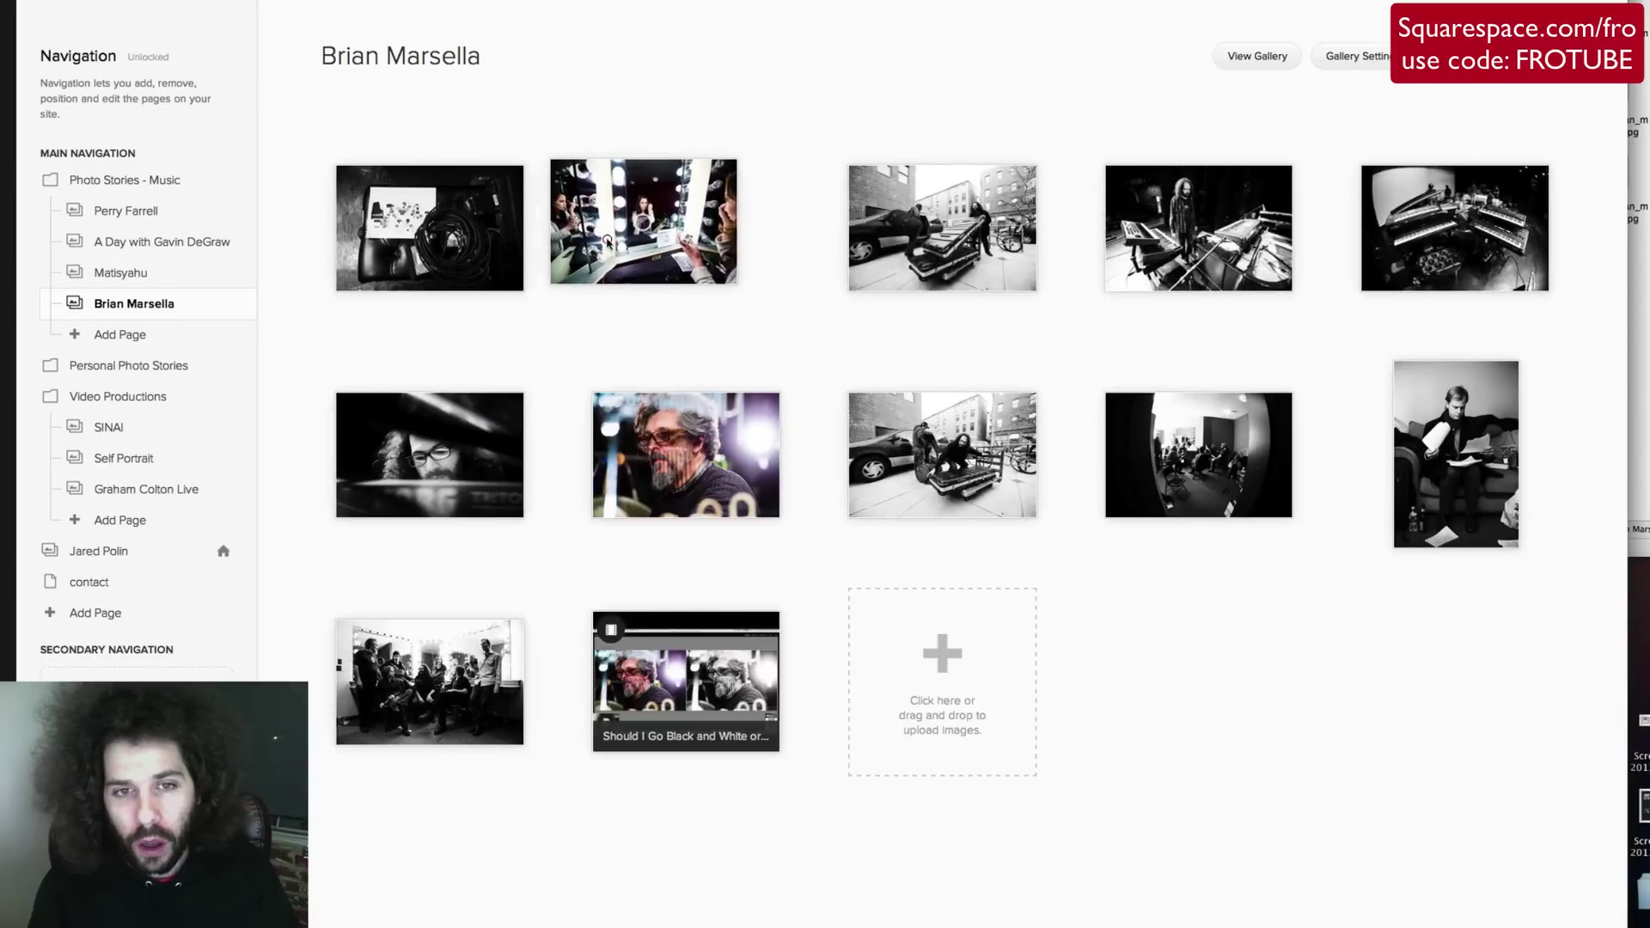
left_click_drag(608, 233, 939, 455)
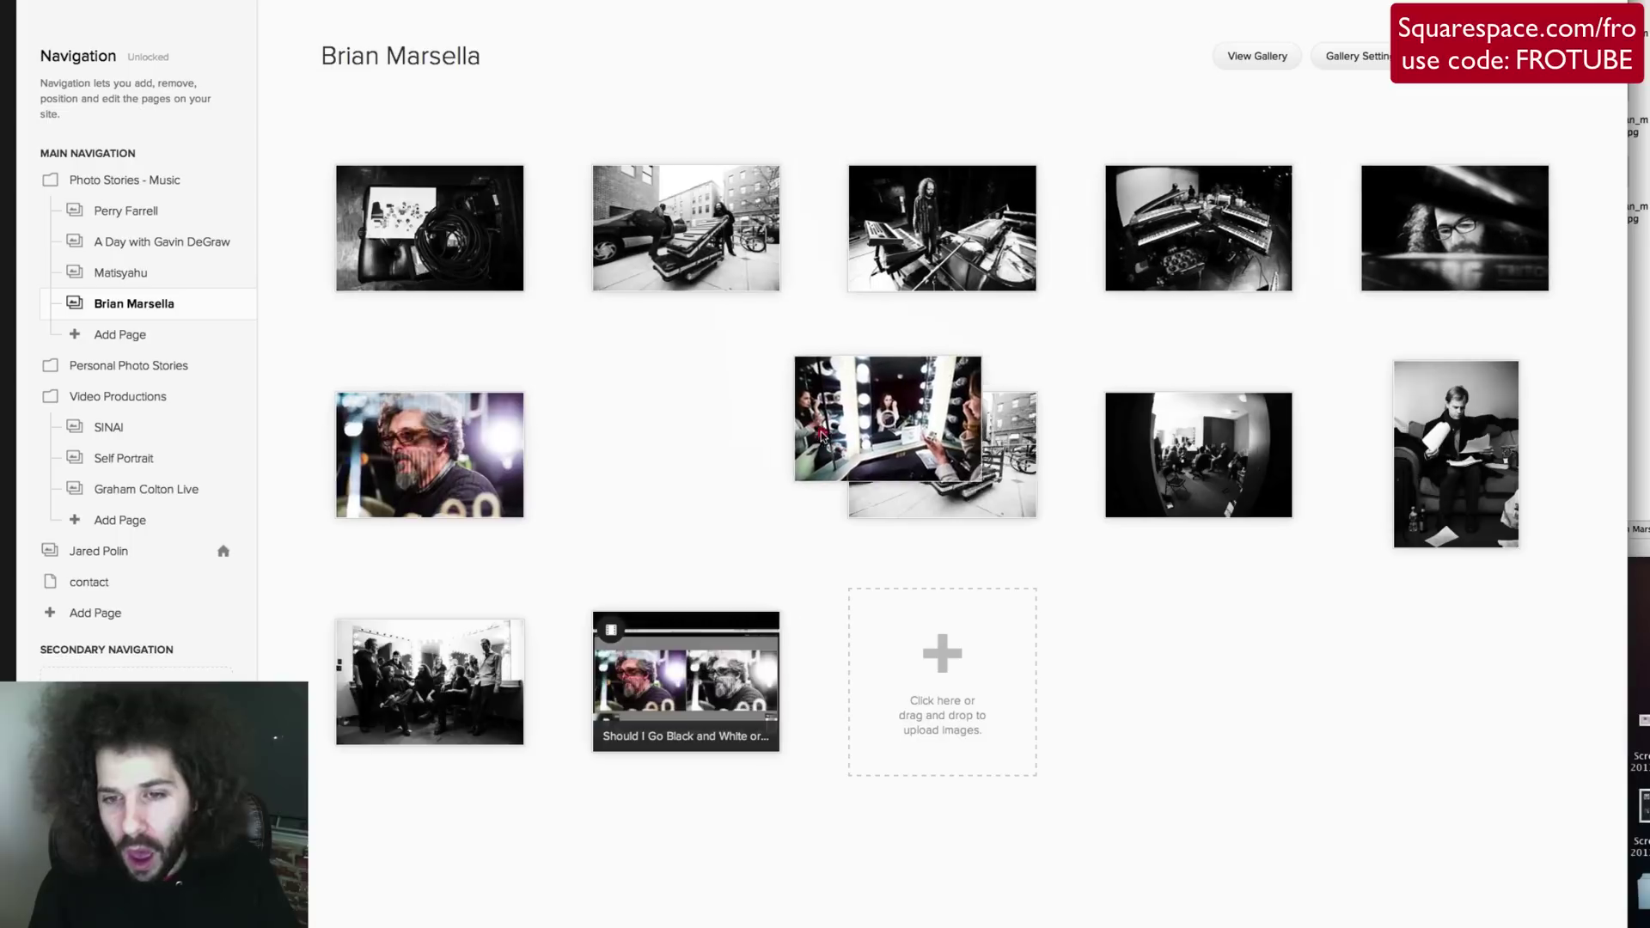
mouse_move(684, 454)
left_mouse_down()
mouse_move(526, 229)
mouse_move(644, 229)
left_mouse_up()
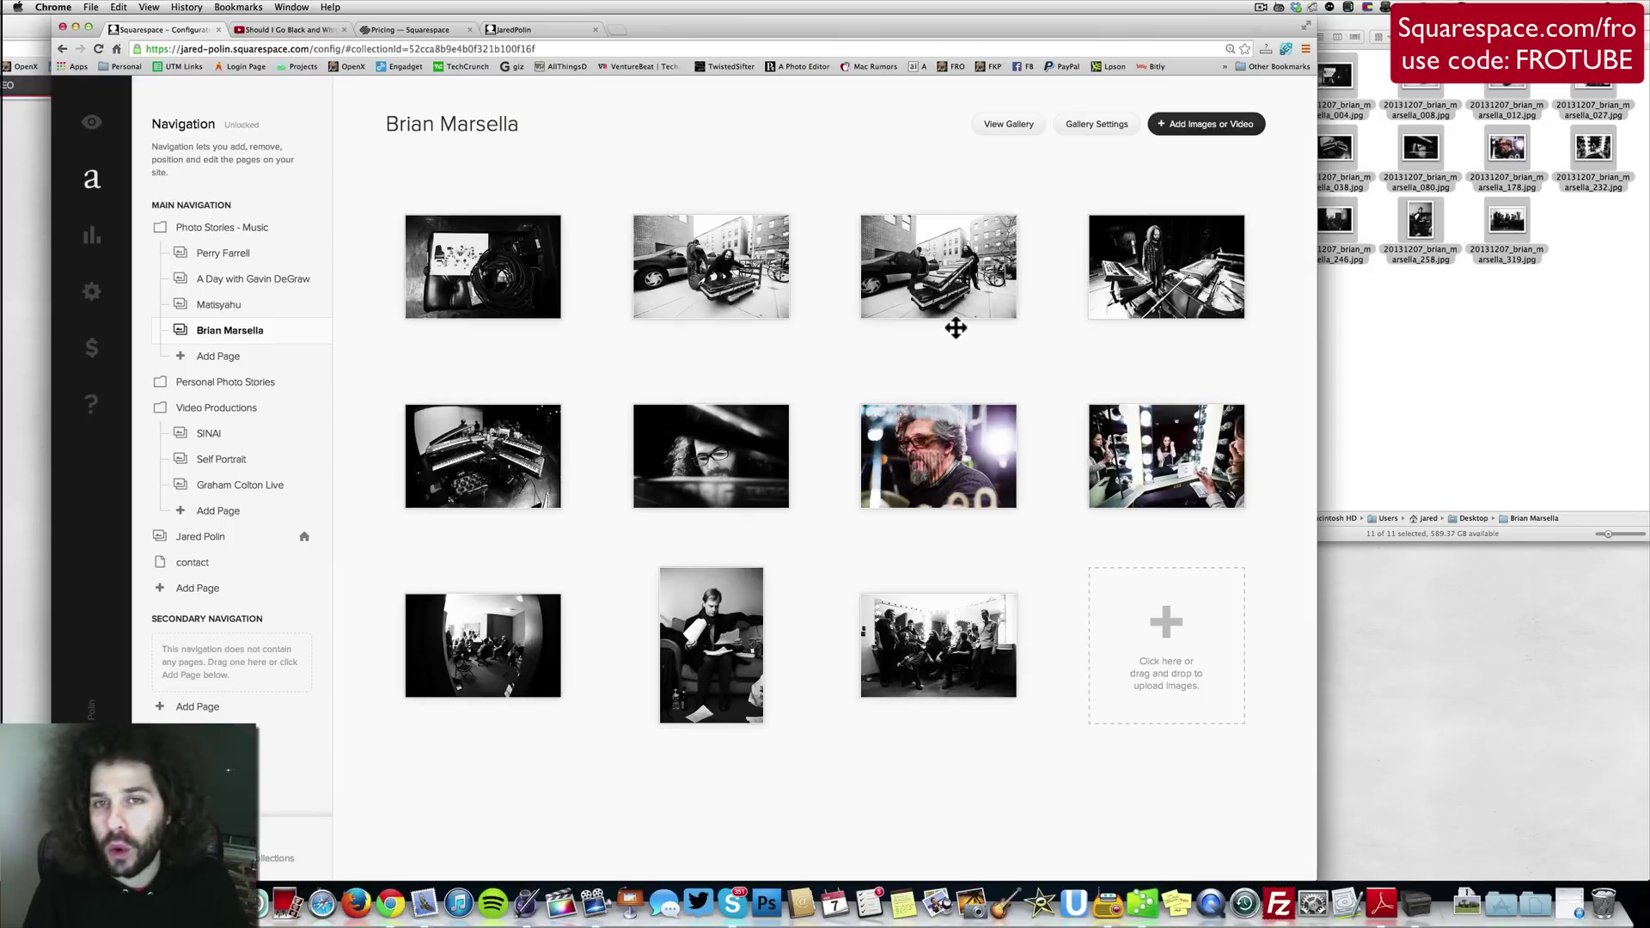
Add a Video item using the pasted YouTube link for the black-and-white versus colour video.
left_click(1199, 128)
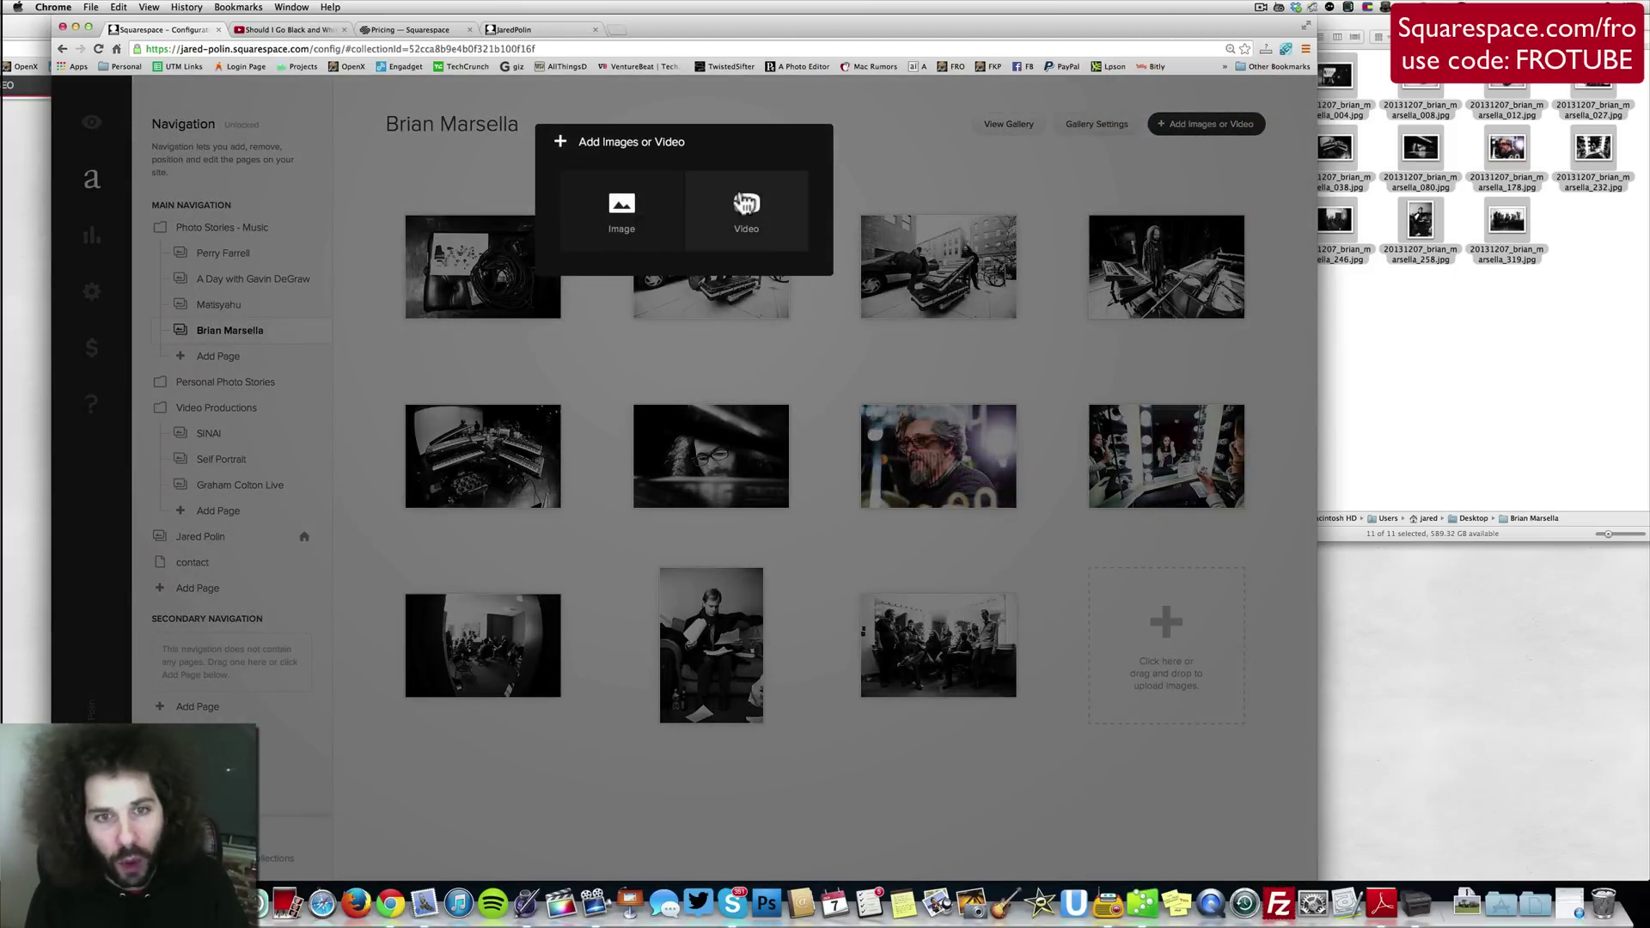
left_click(744, 207)
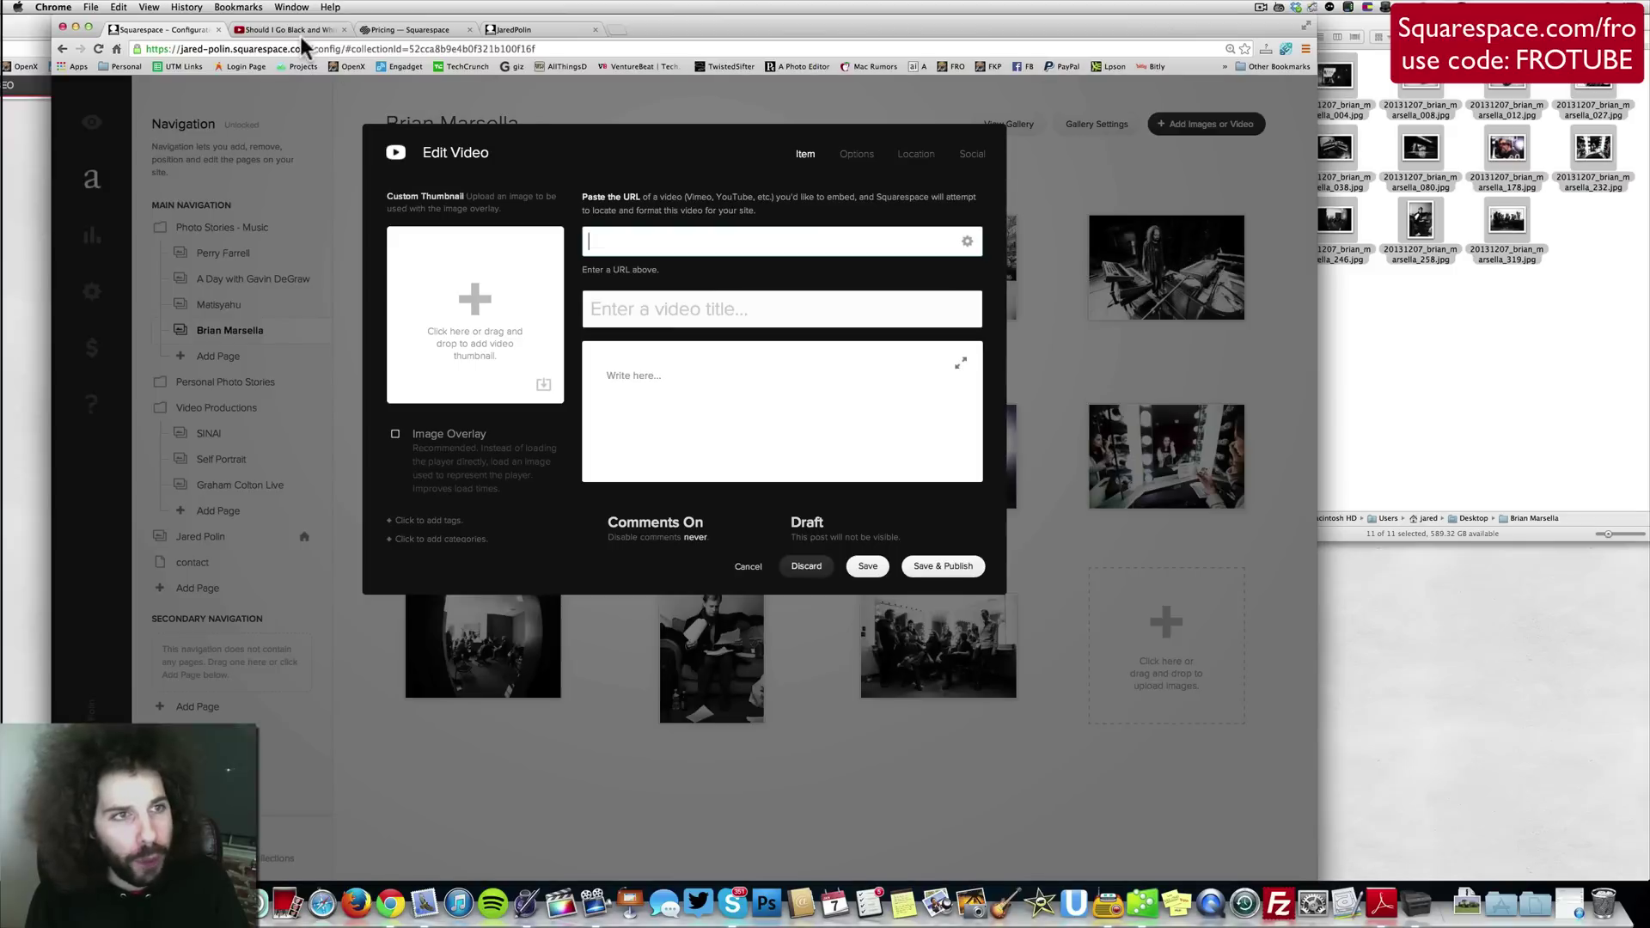
left_click(289, 29)
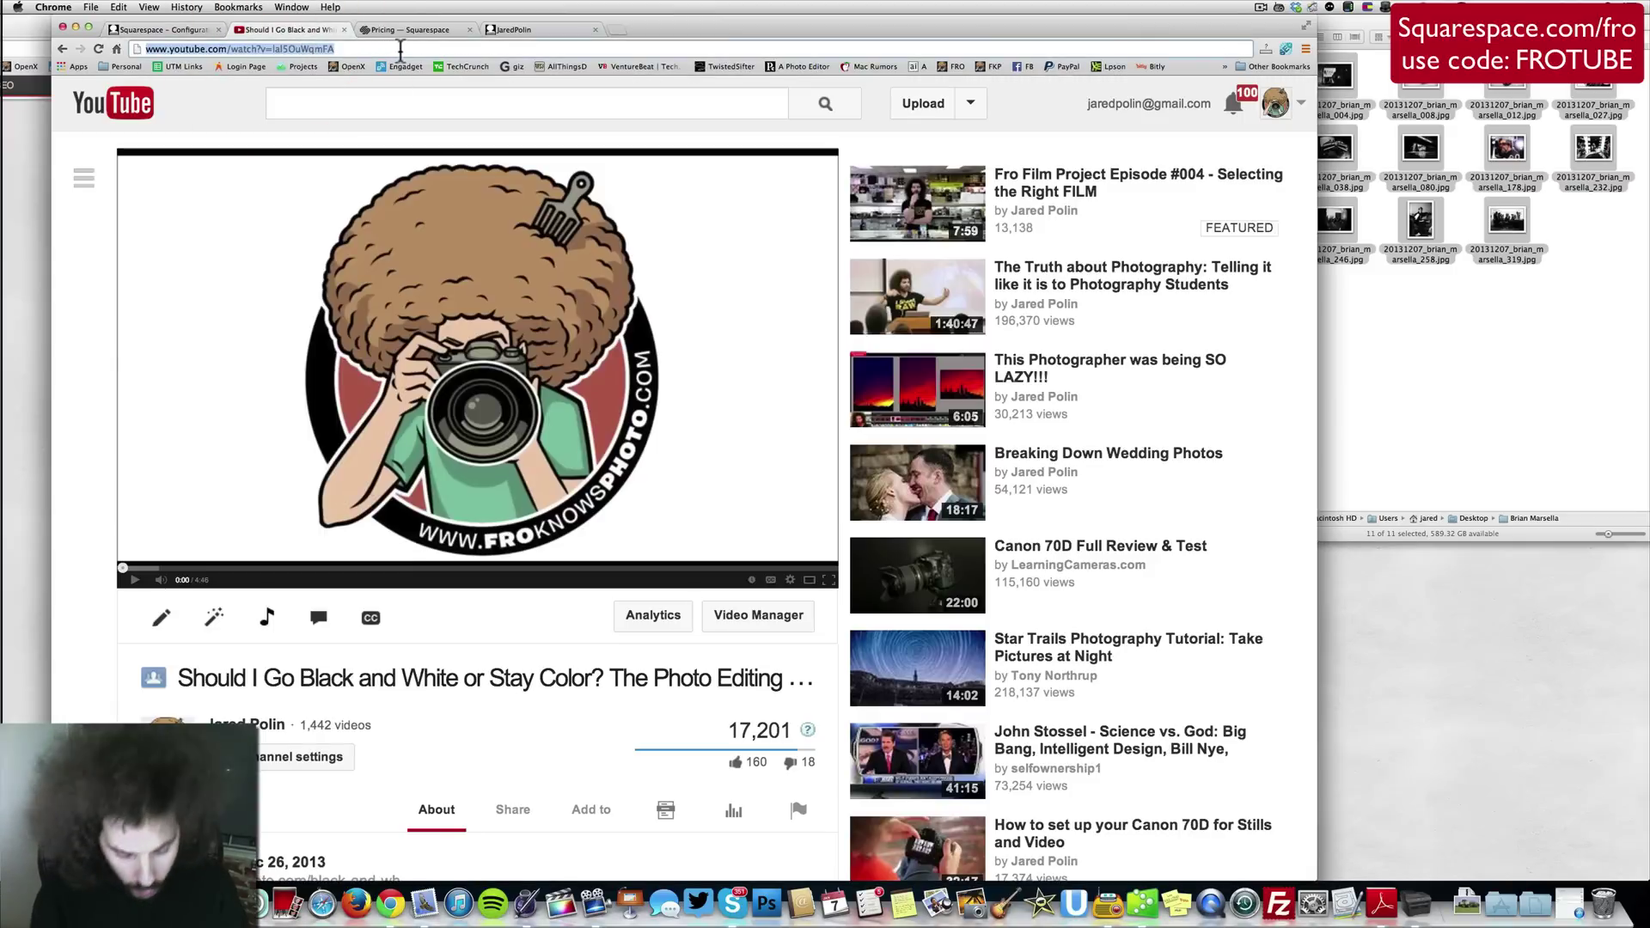
left_click(161, 29)
left_click(729, 241)
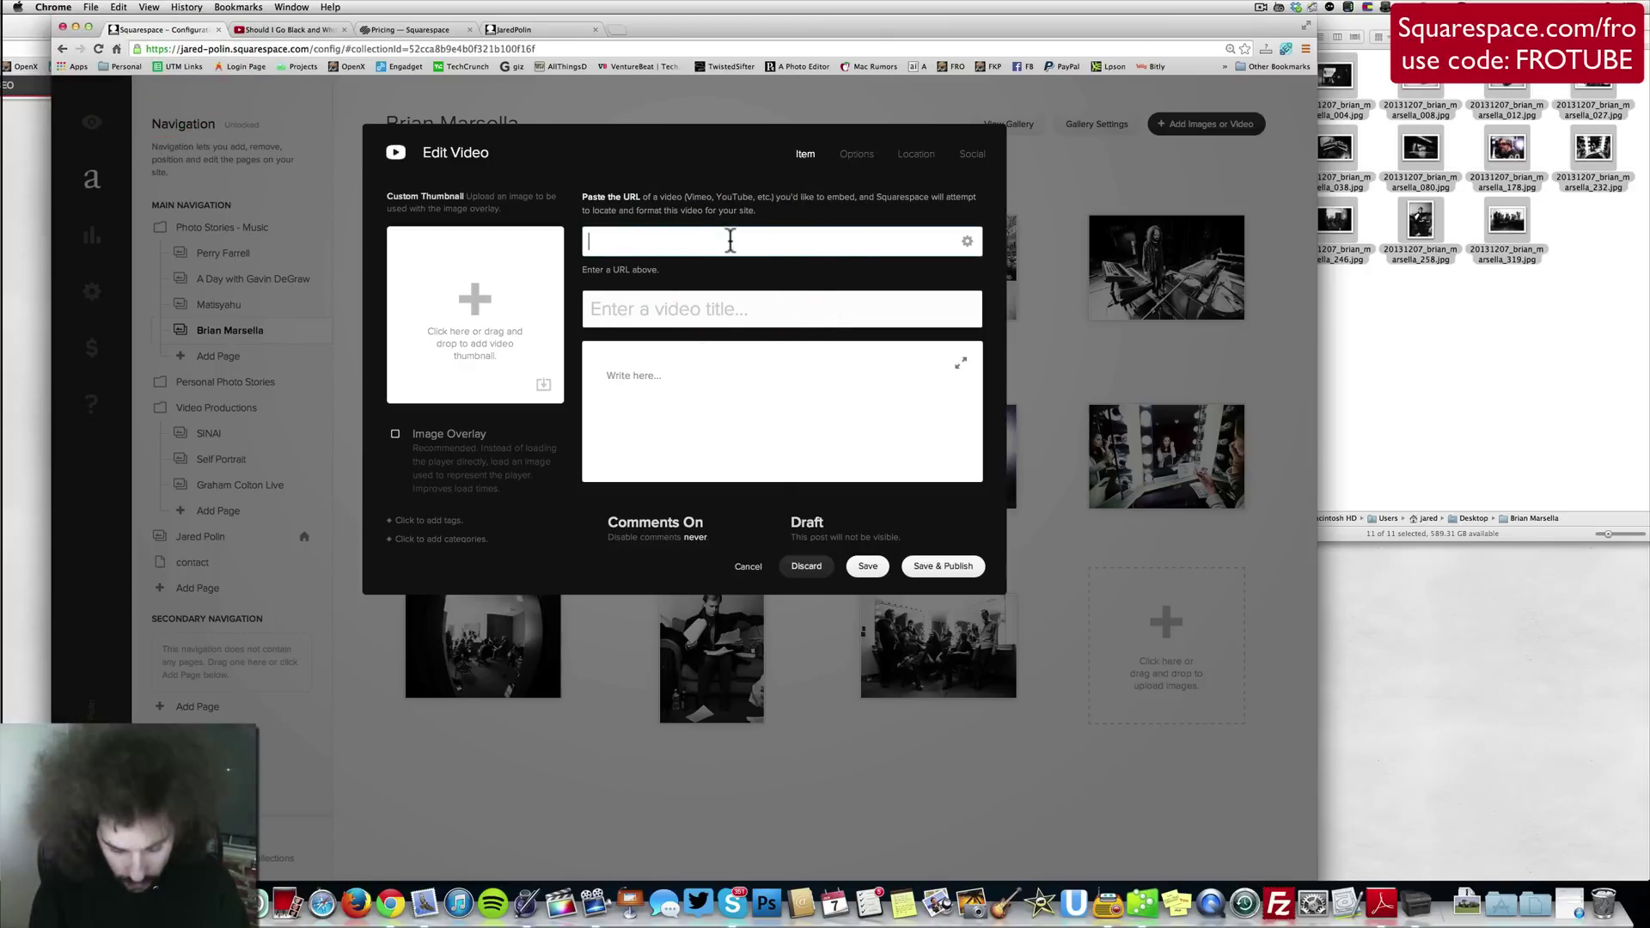
key("super+v")
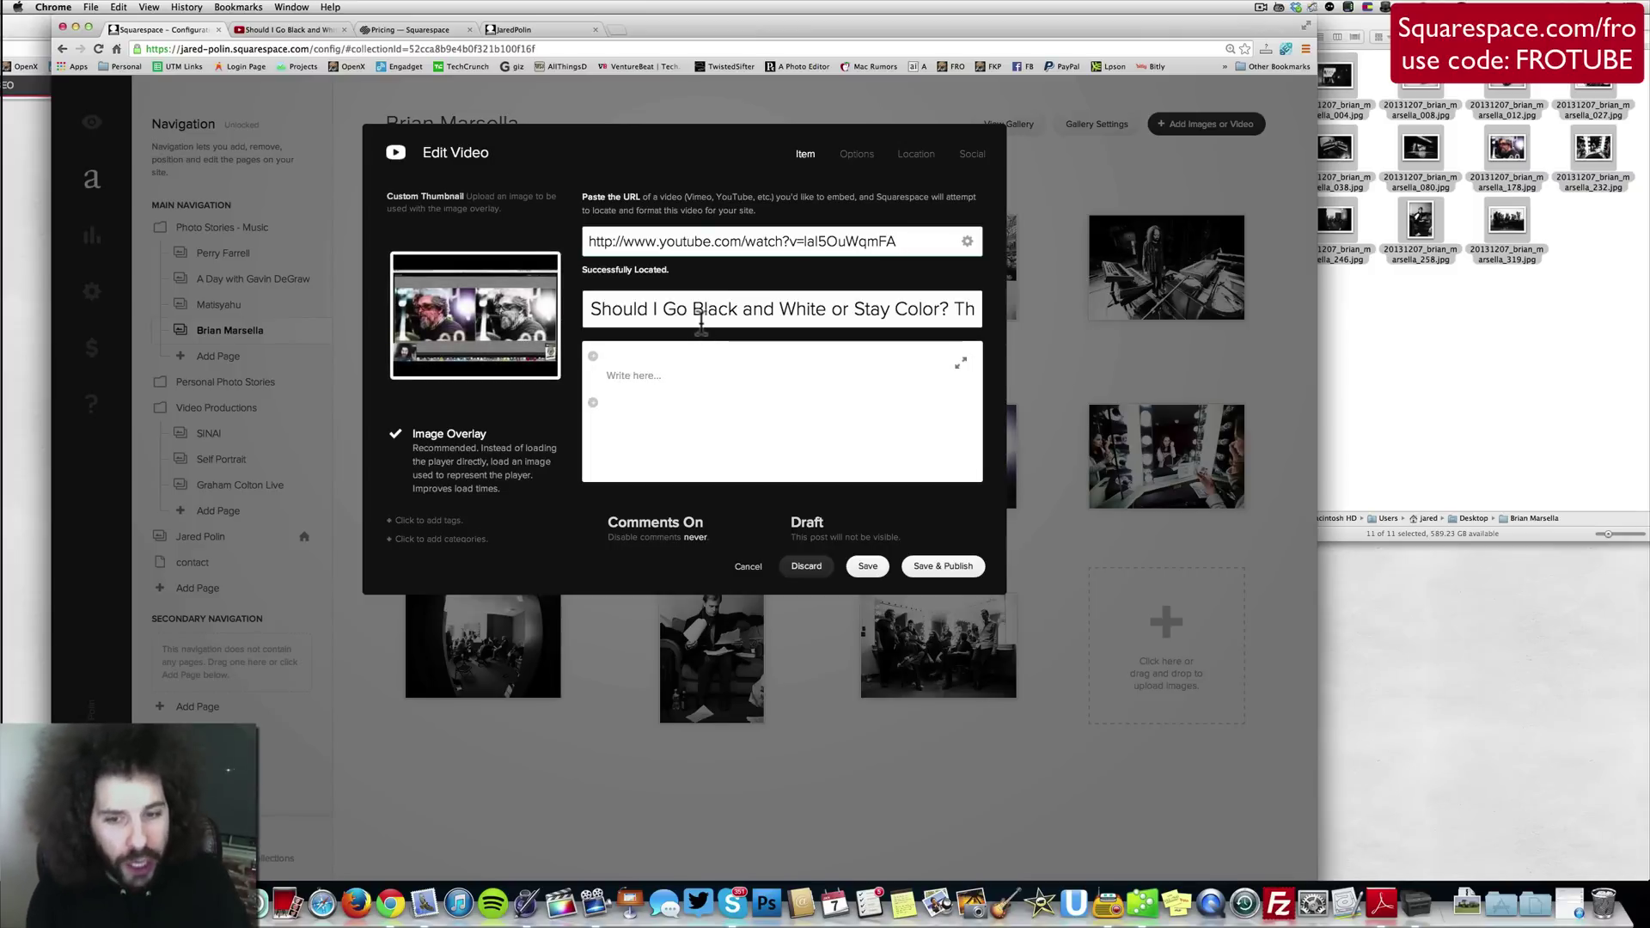
left_click(942, 565)
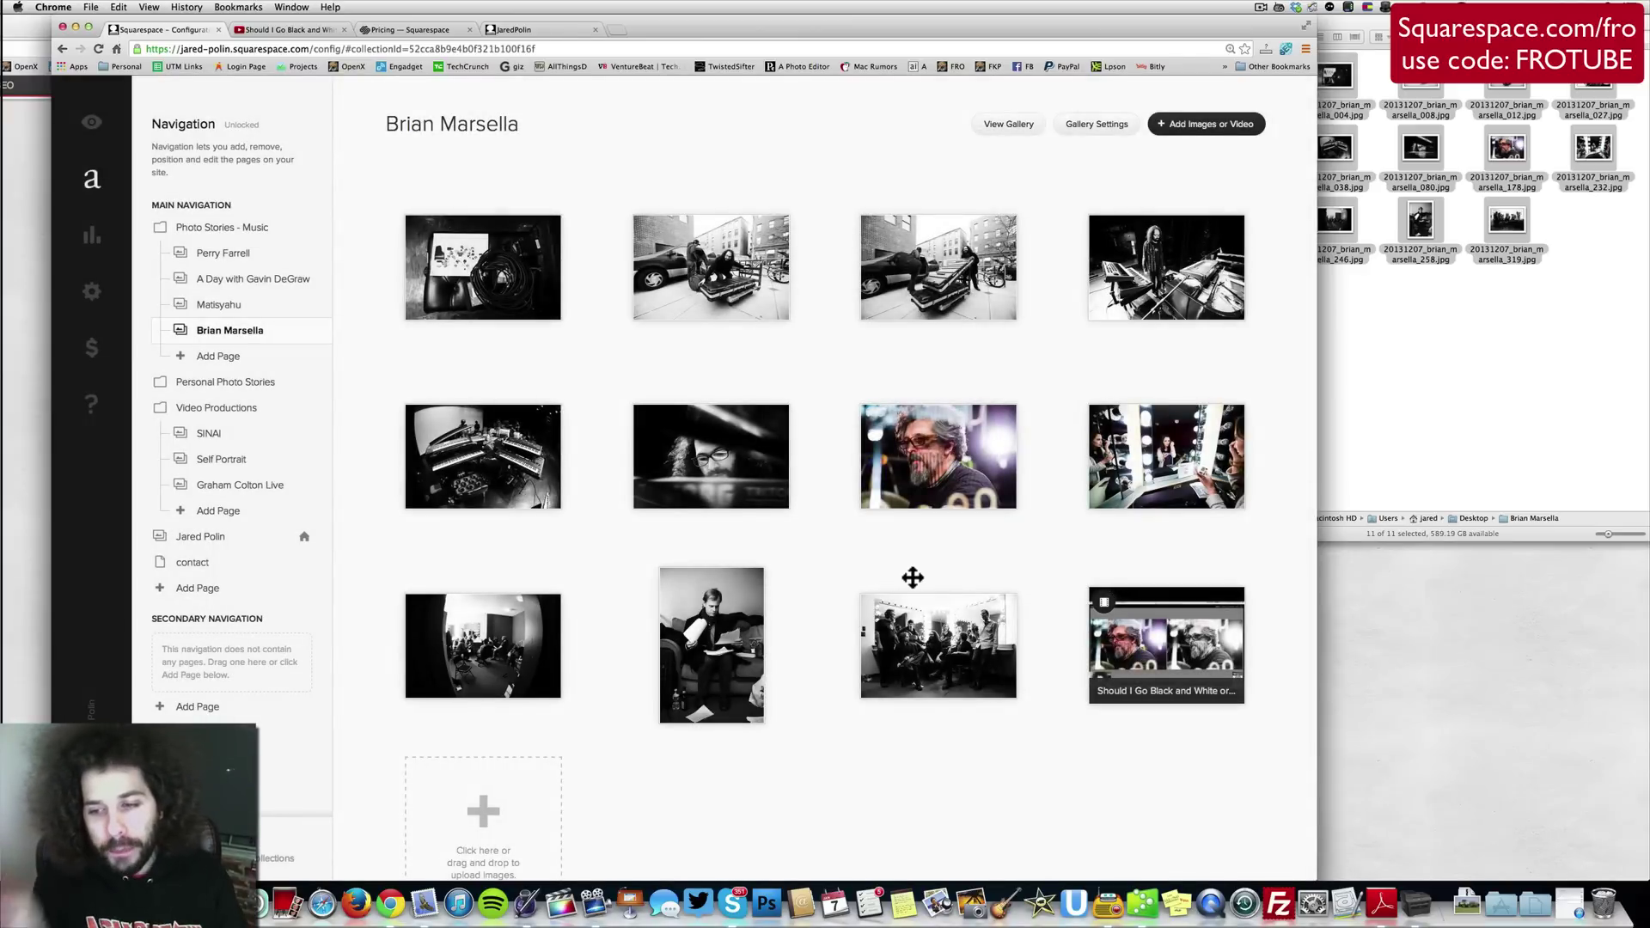
Open the live Brian Marsella gallery page on jaredpolin.com under Photo Stories - Music.
left_click(538, 28)
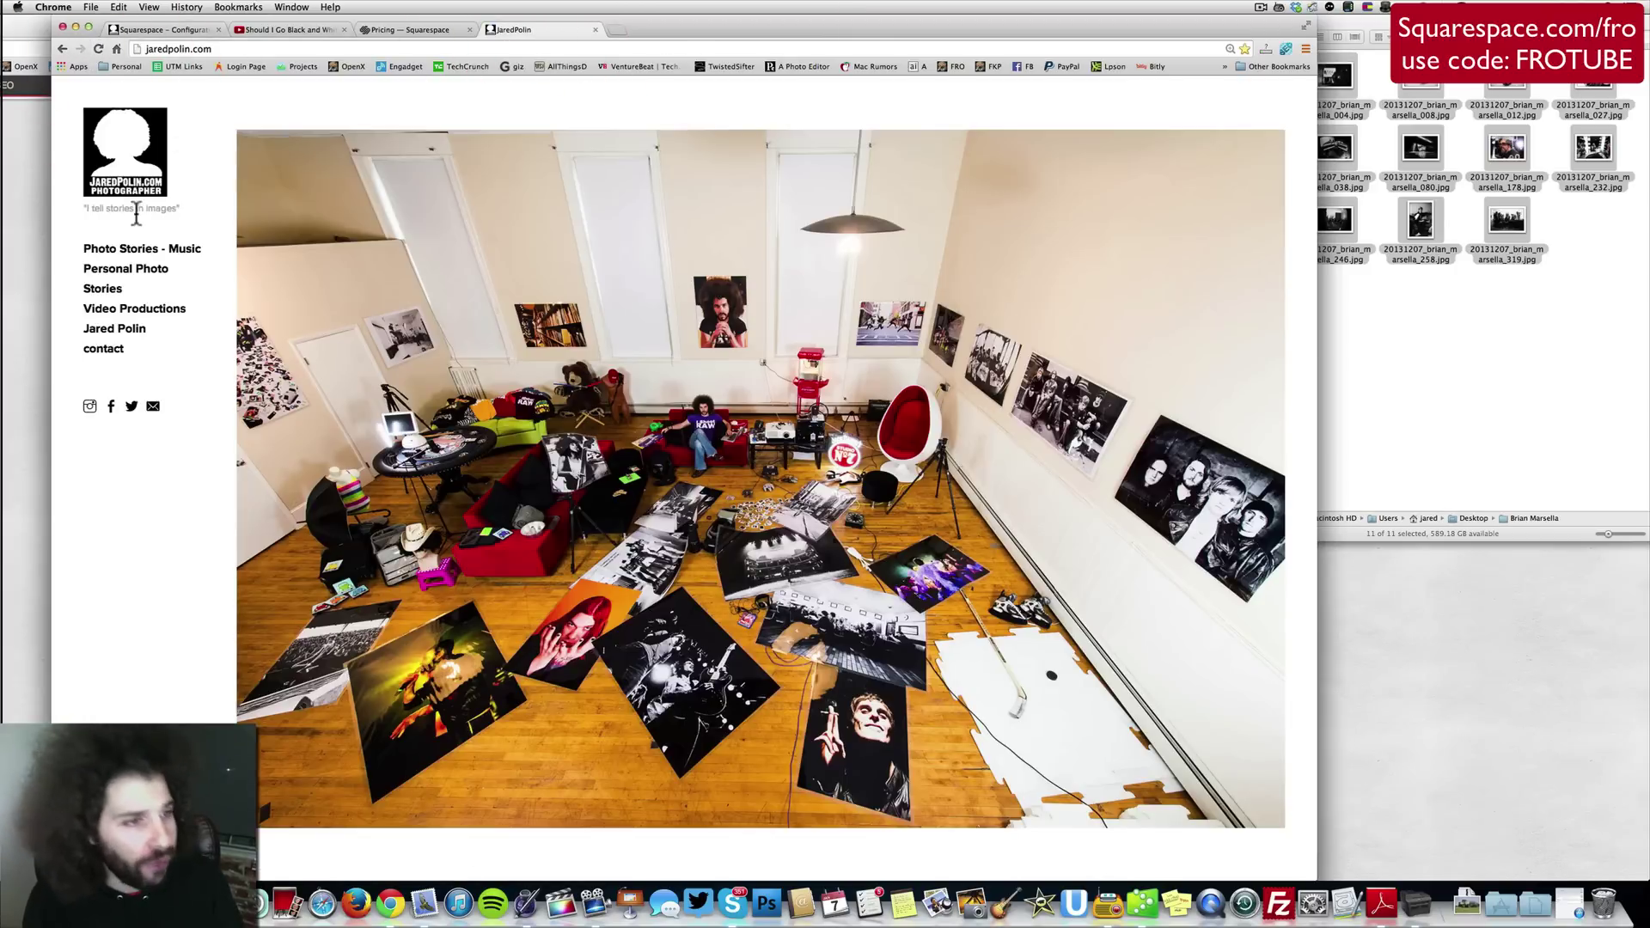
left_click(118, 248)
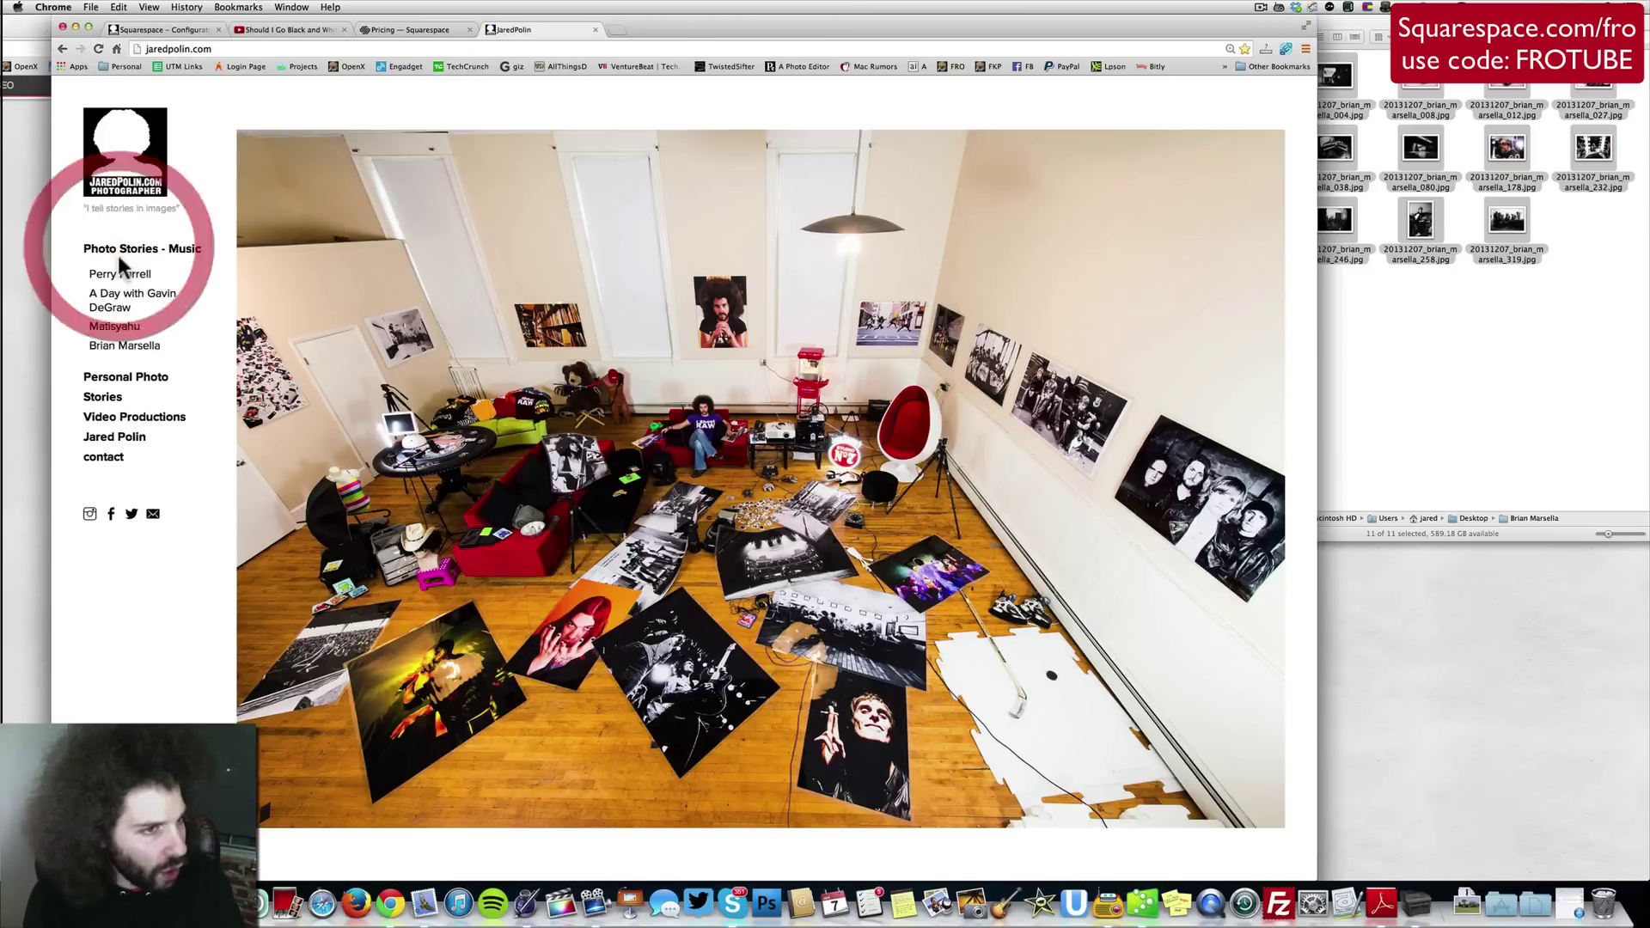
left_click(123, 346)
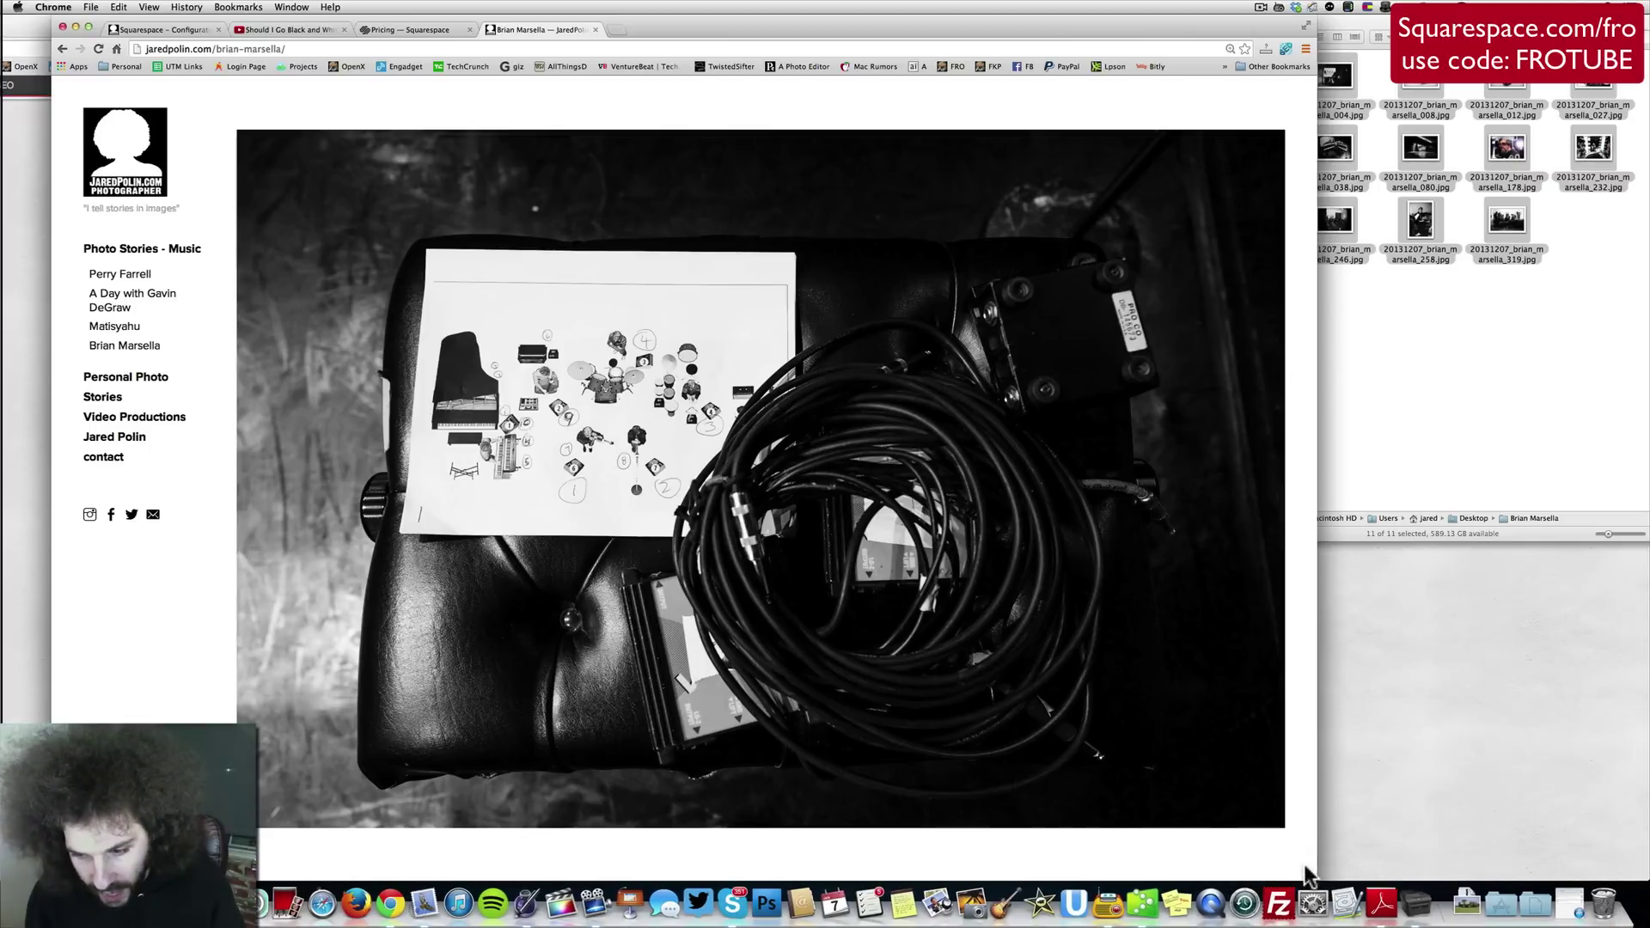
Resize the browser window and adjust page zoom so the gallery photo fills the screen.
mouse_move(1308, 877)
left_mouse_down()
mouse_move(1191, 621)
mouse_move(1229, 642)
mouse_move(1390, 907)
mouse_move(1644, 890)
left_mouse_up()
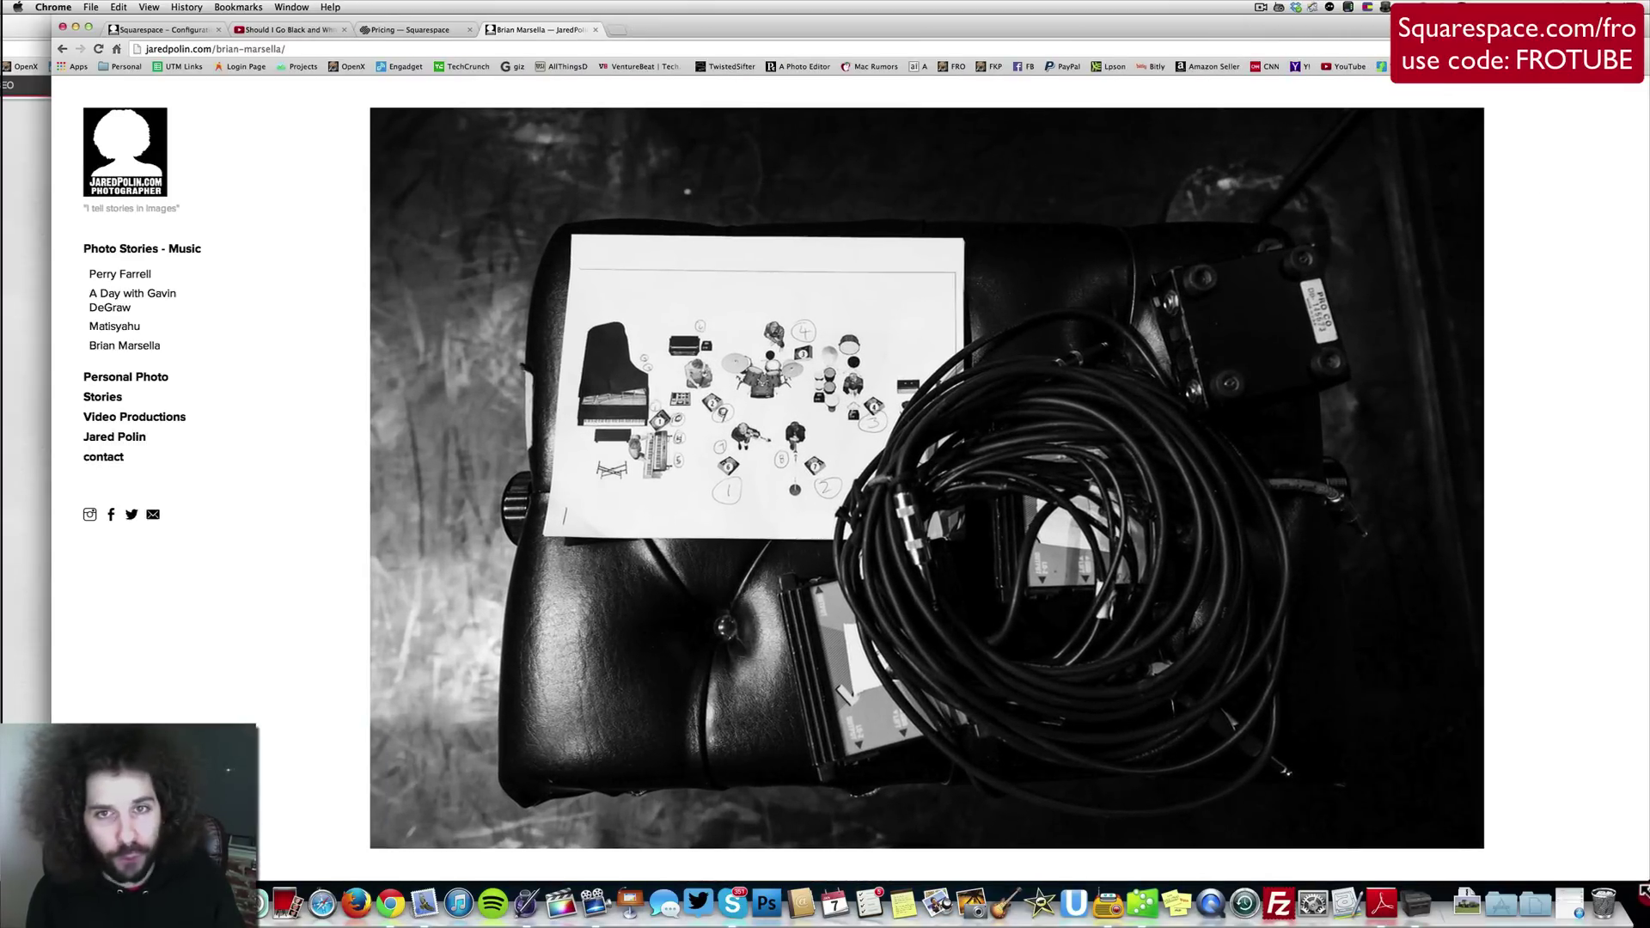
left_click_drag(1482, 847, 1080, 572)
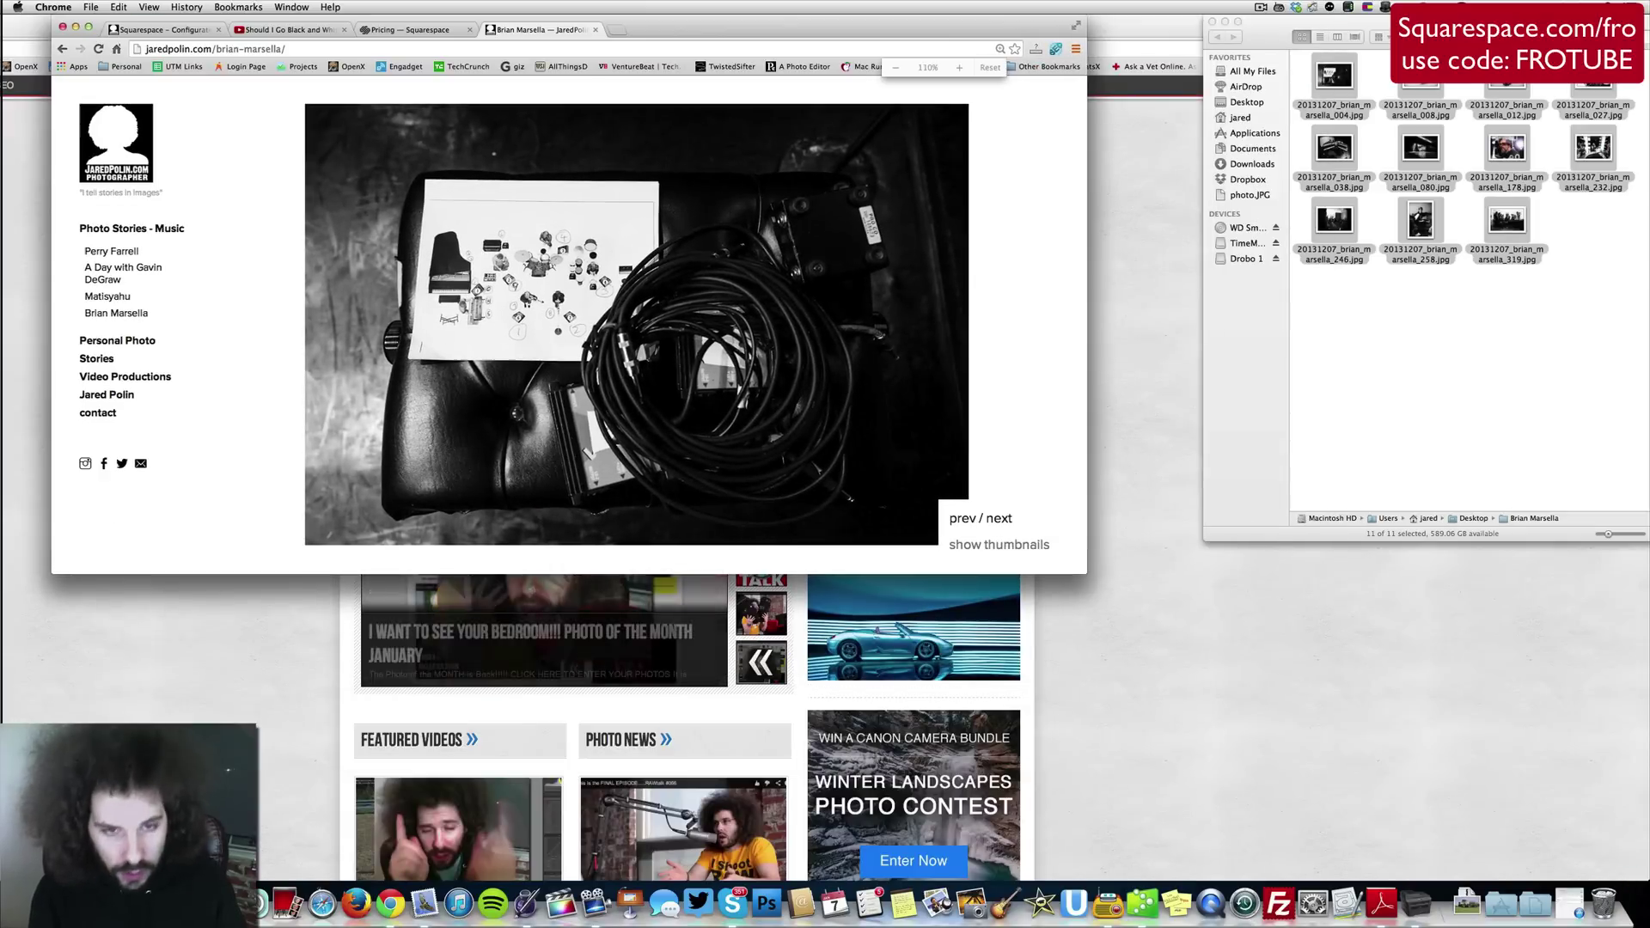
key("super+minus")
key("super+plus")
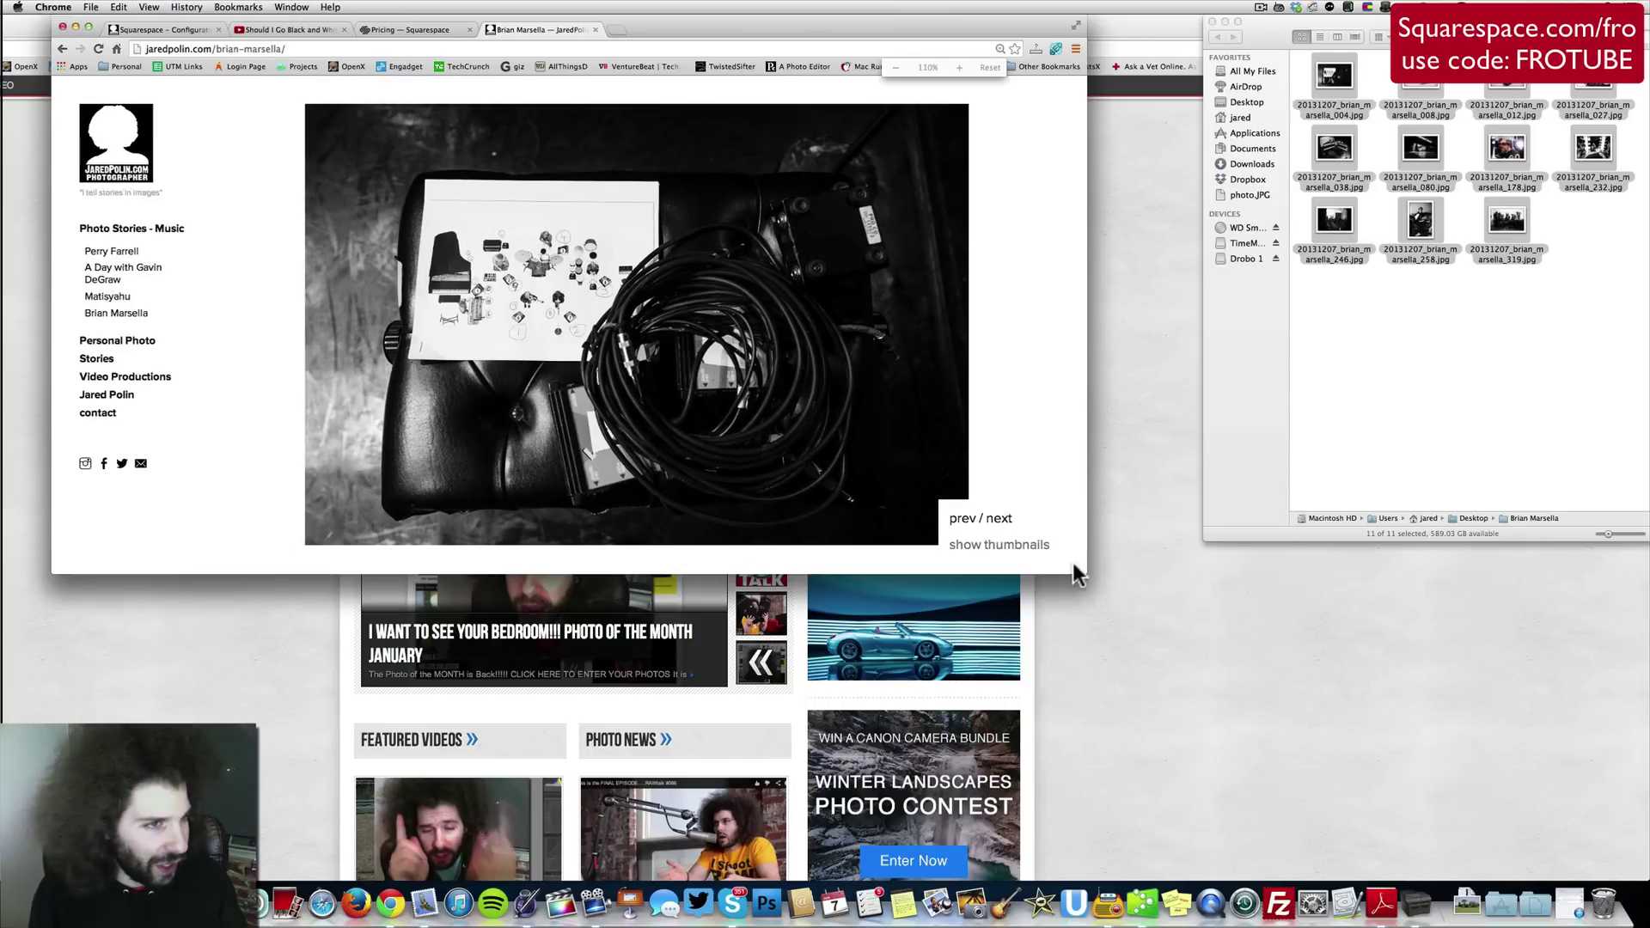
left_click(1026, 521)
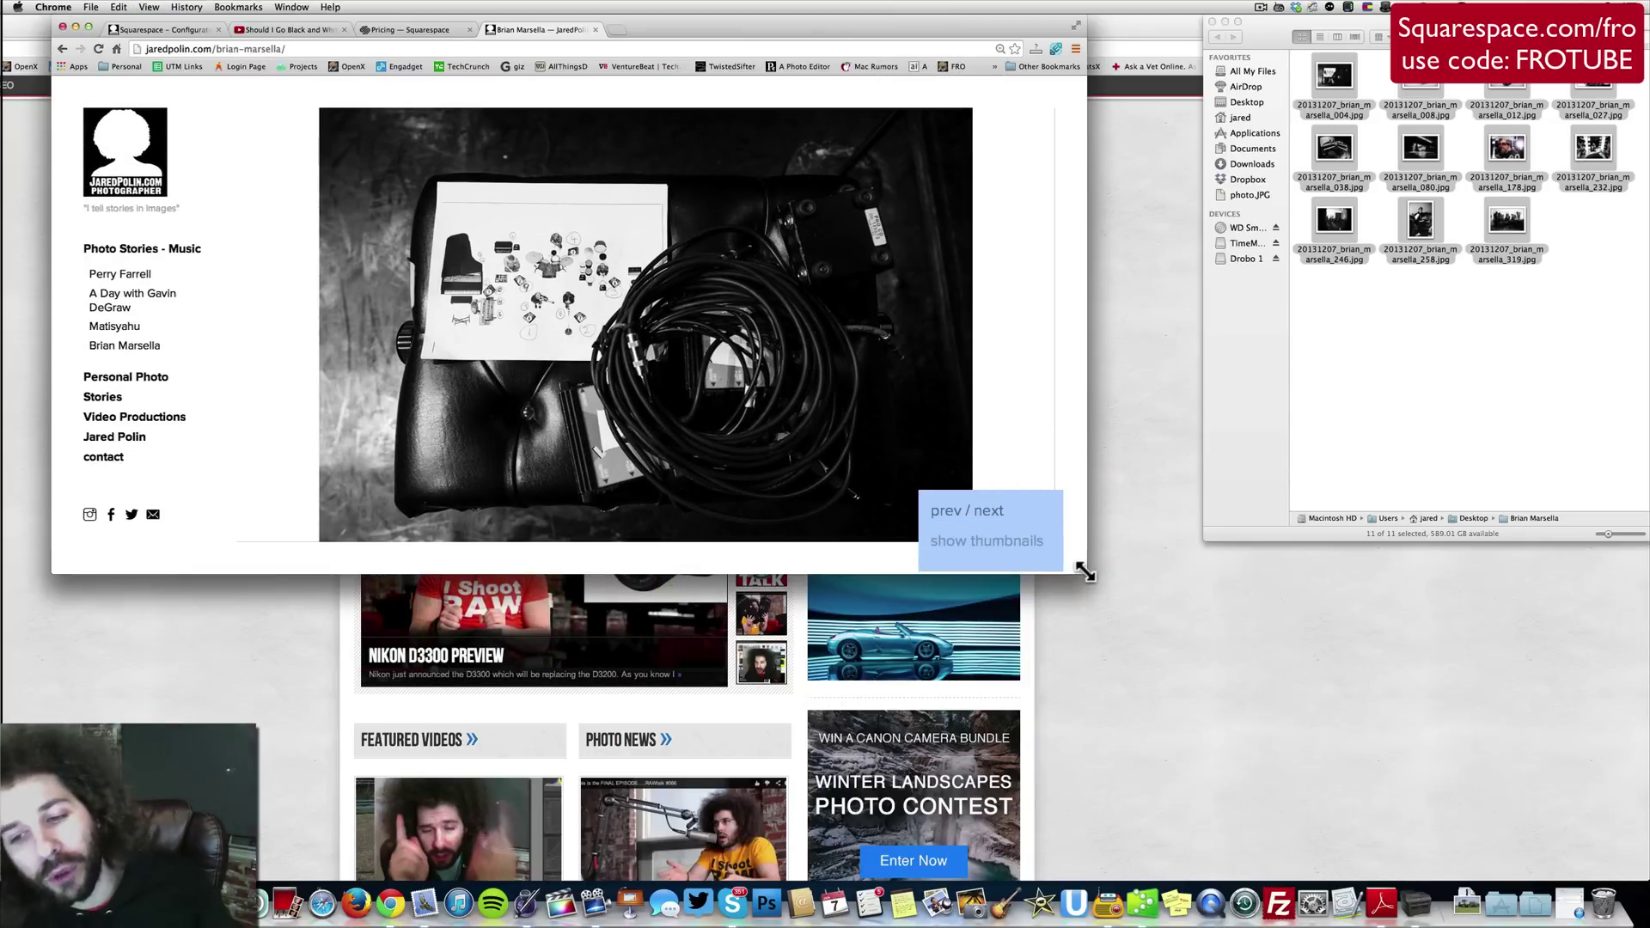
left_click_drag(1081, 567, 1480, 918)
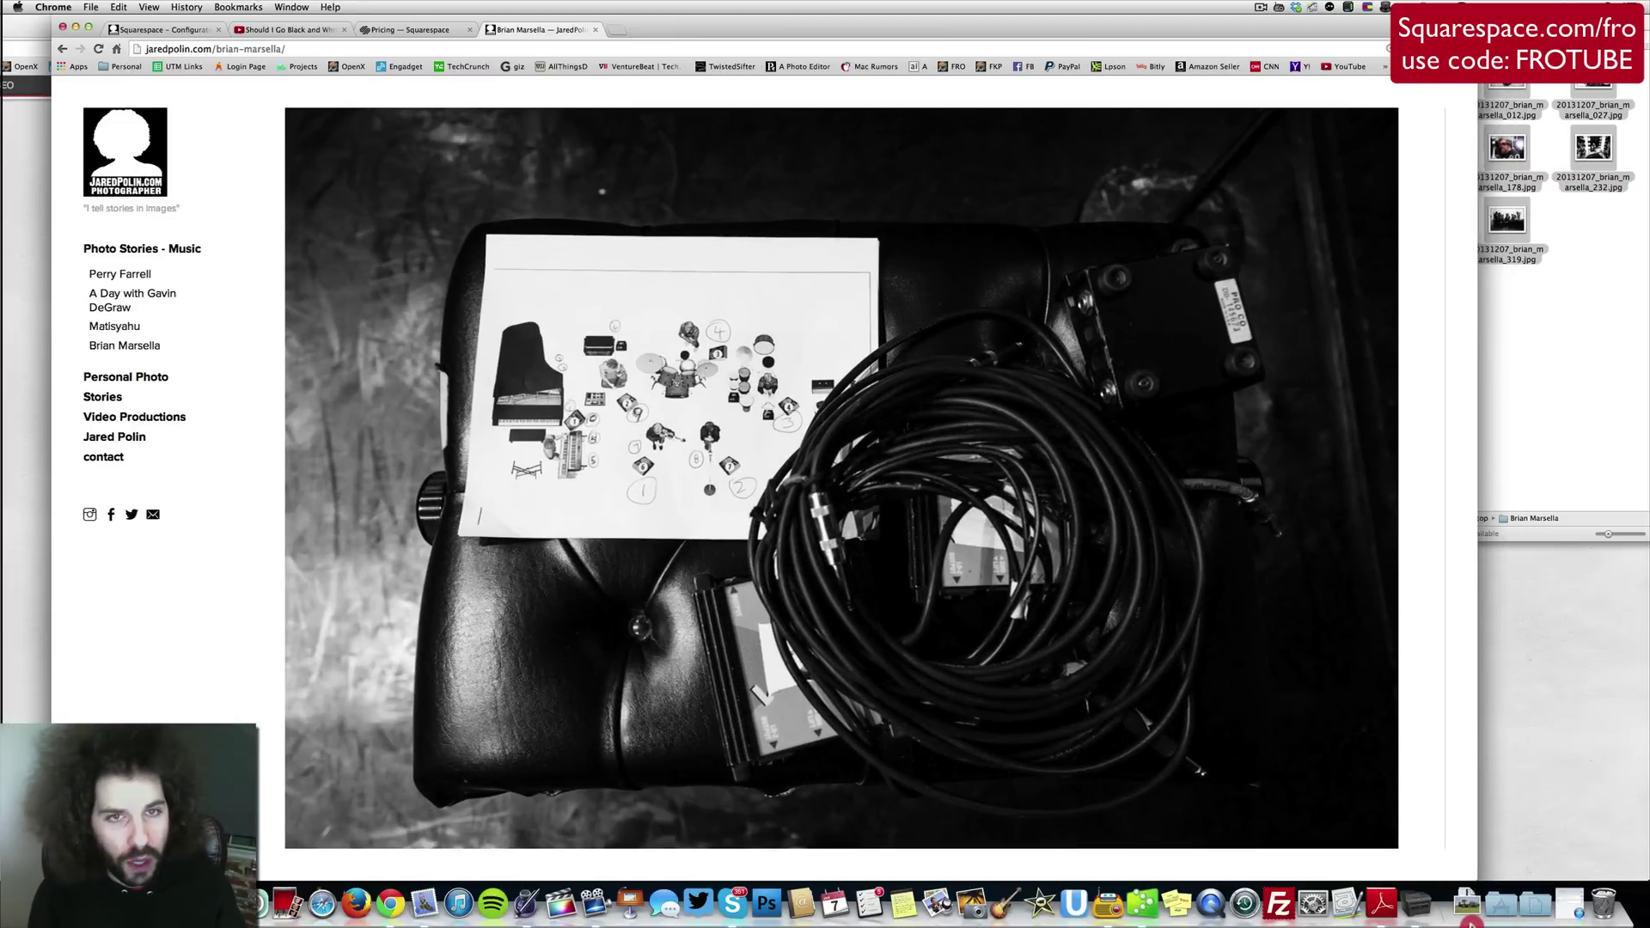
left_click(1467, 905)
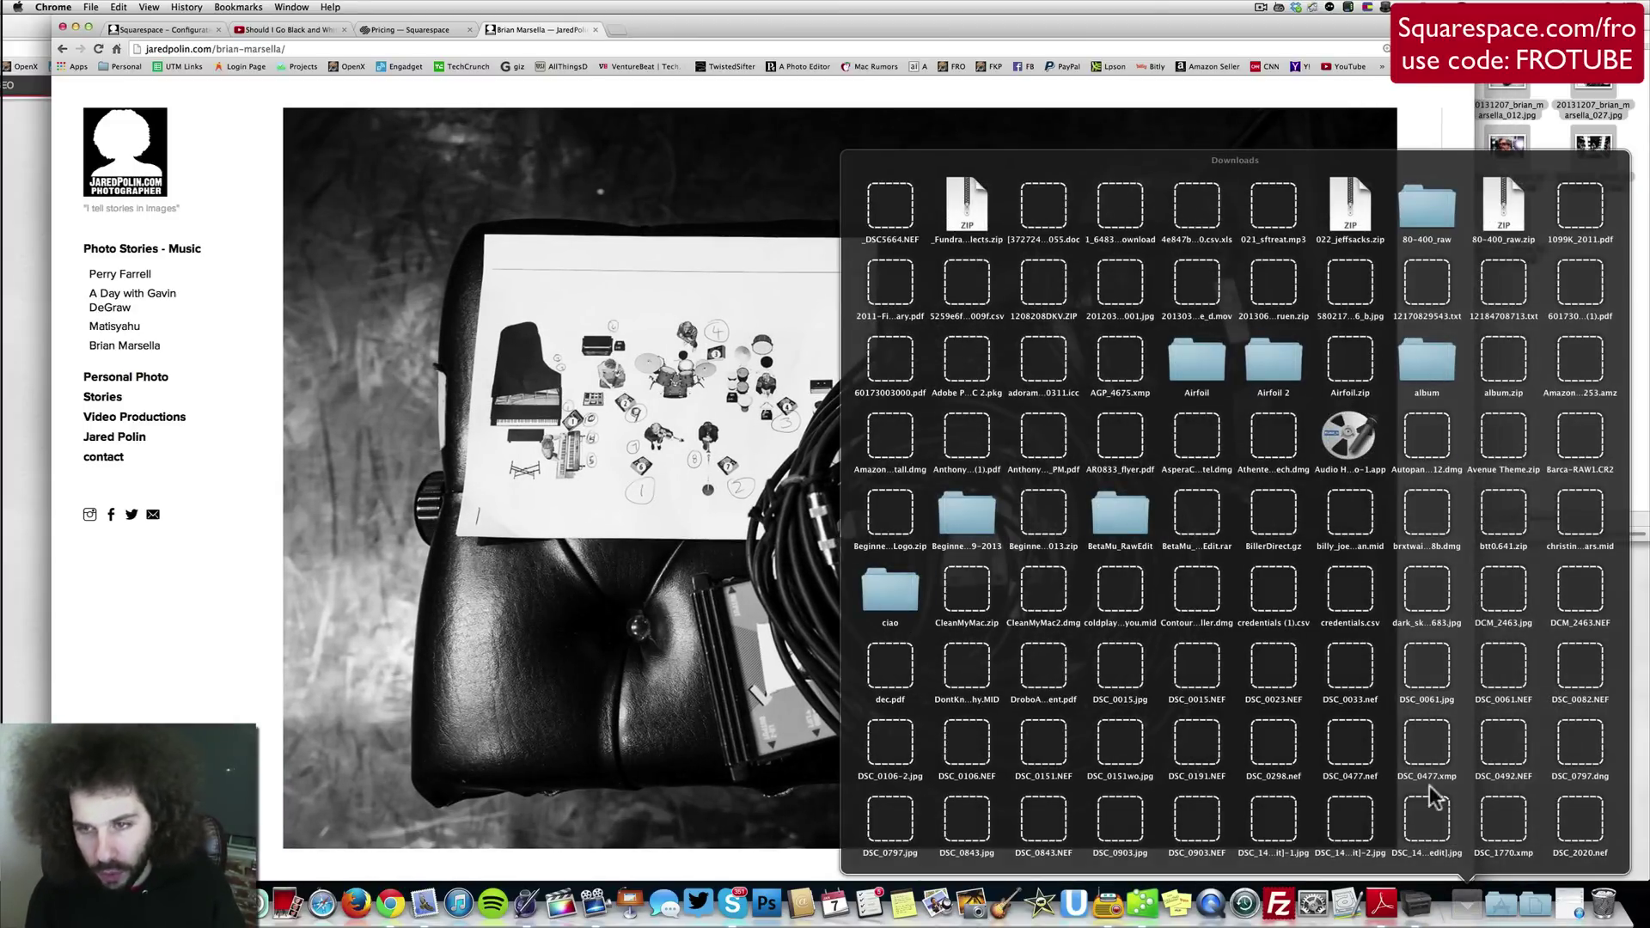
left_click(1460, 905)
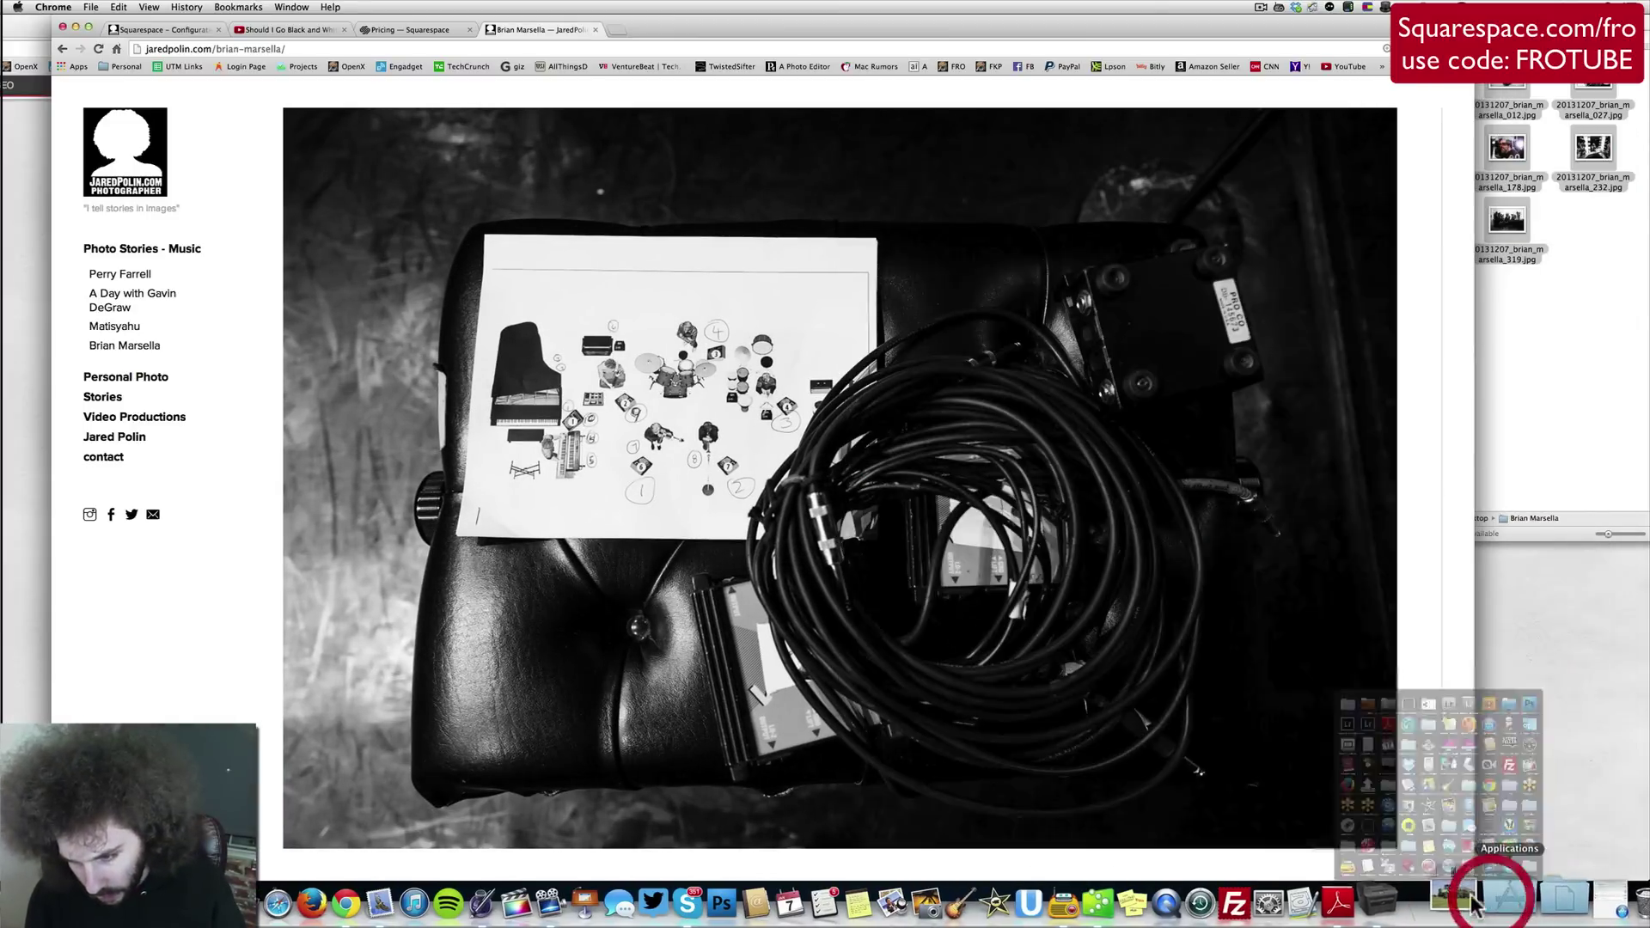
left_click(1522, 905)
left_click(1521, 906)
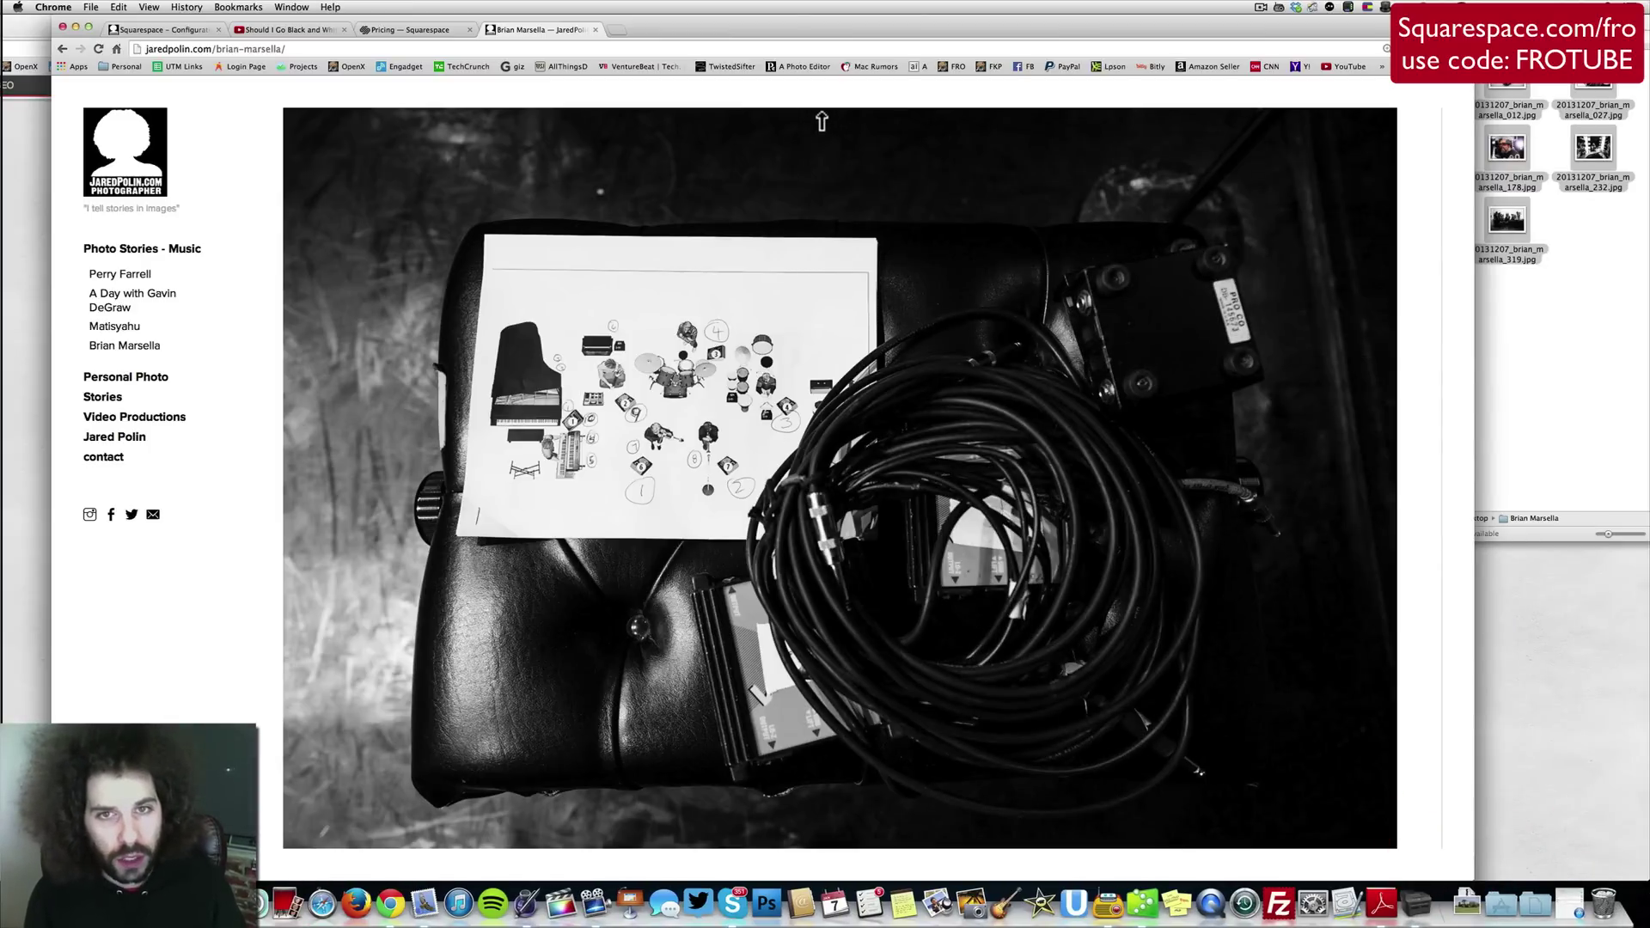
Open the fisheye dressing-room photo, step through to the embedded video, and play it briefly.
left_click(820, 122)
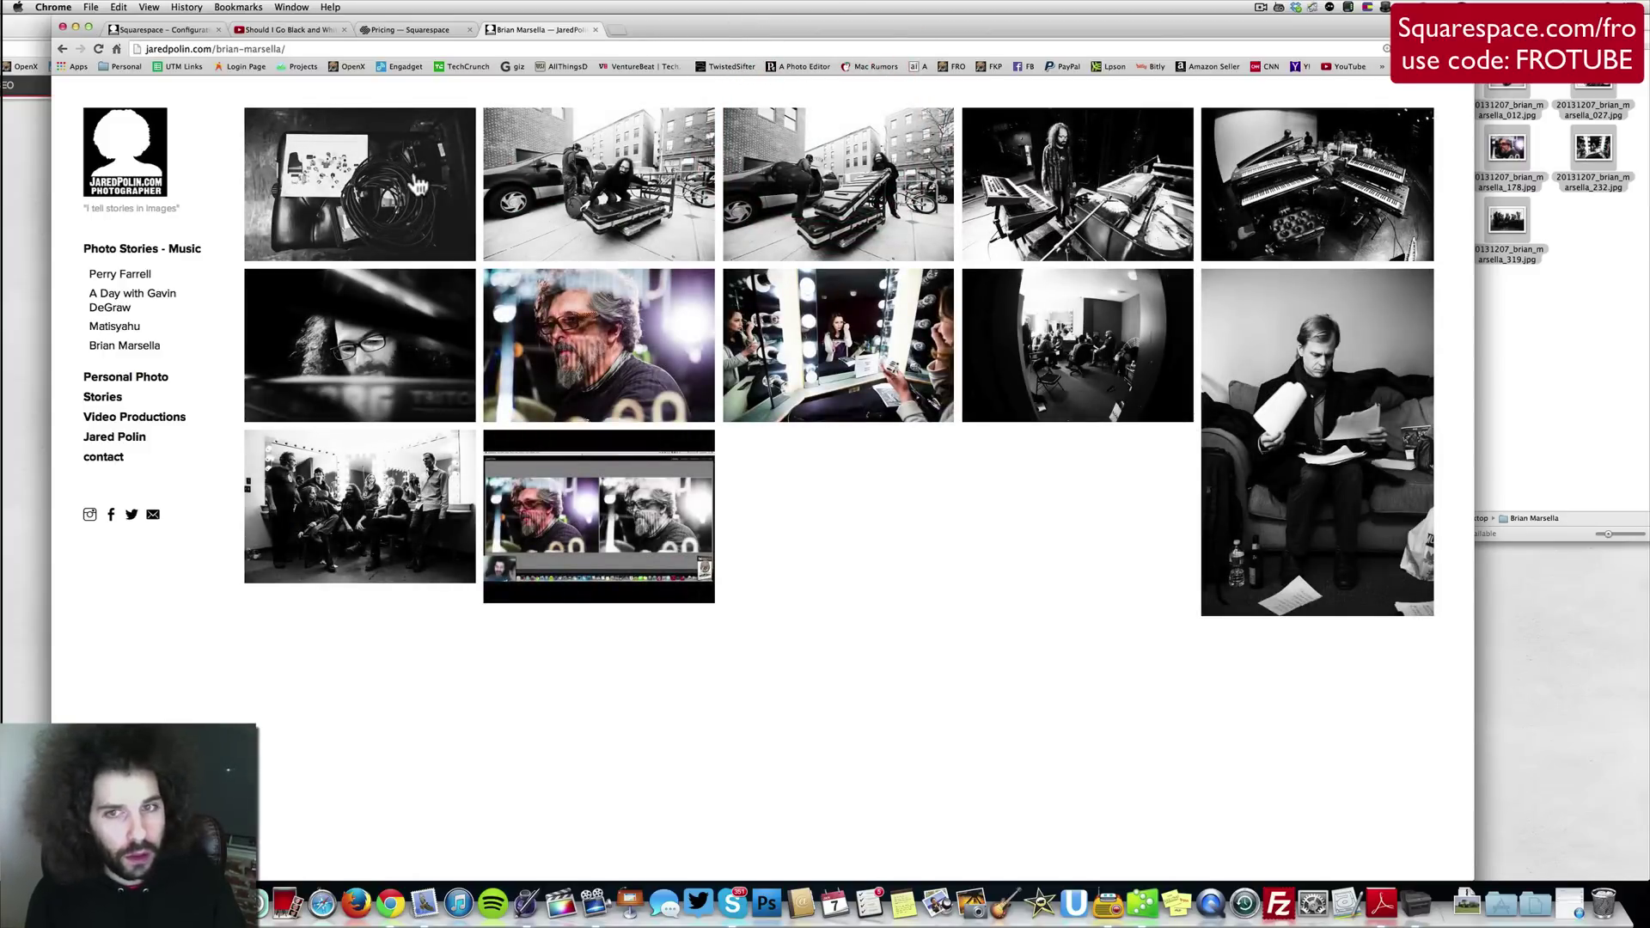
left_click(1011, 336)
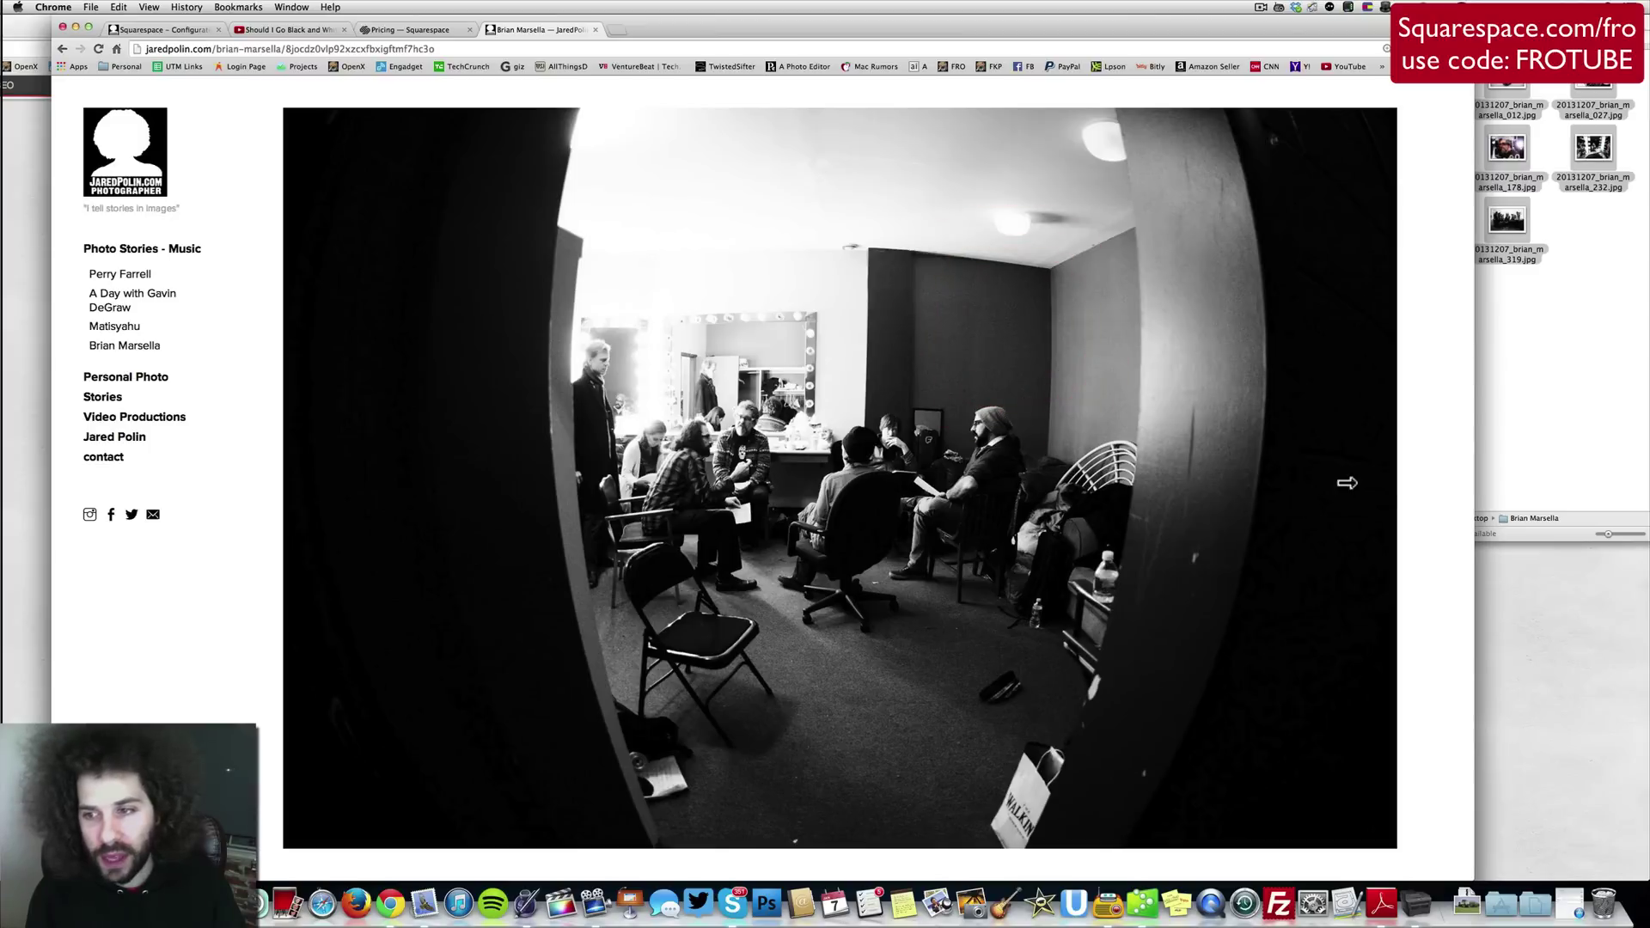
left_click(1348, 483)
left_click(1372, 492)
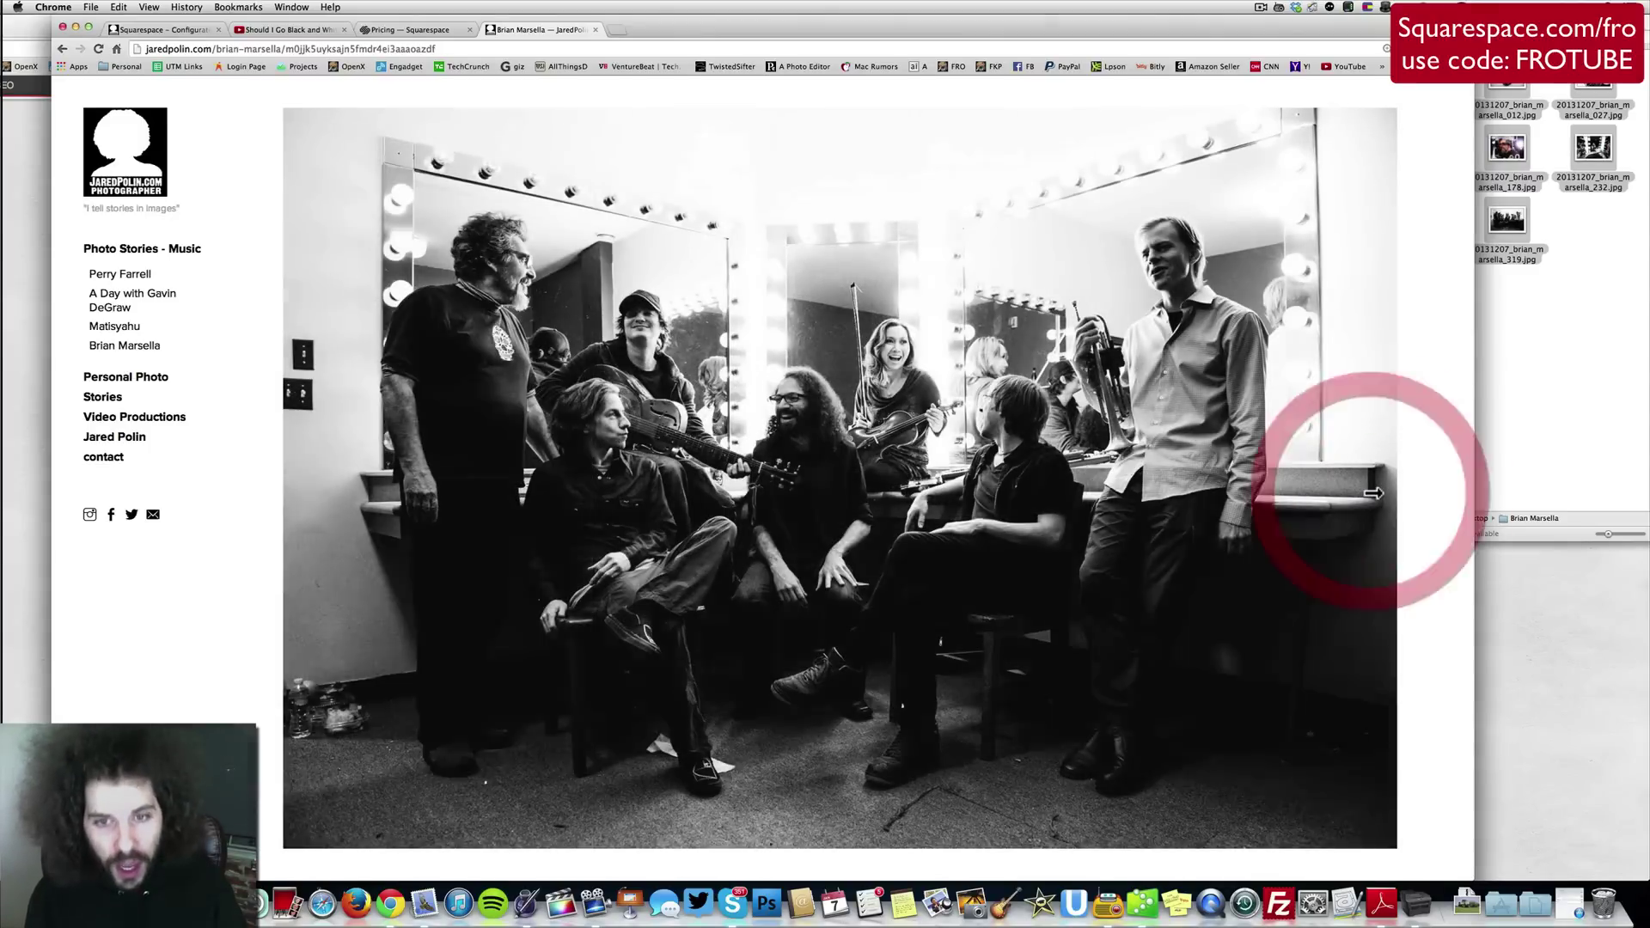
left_click(1374, 492)
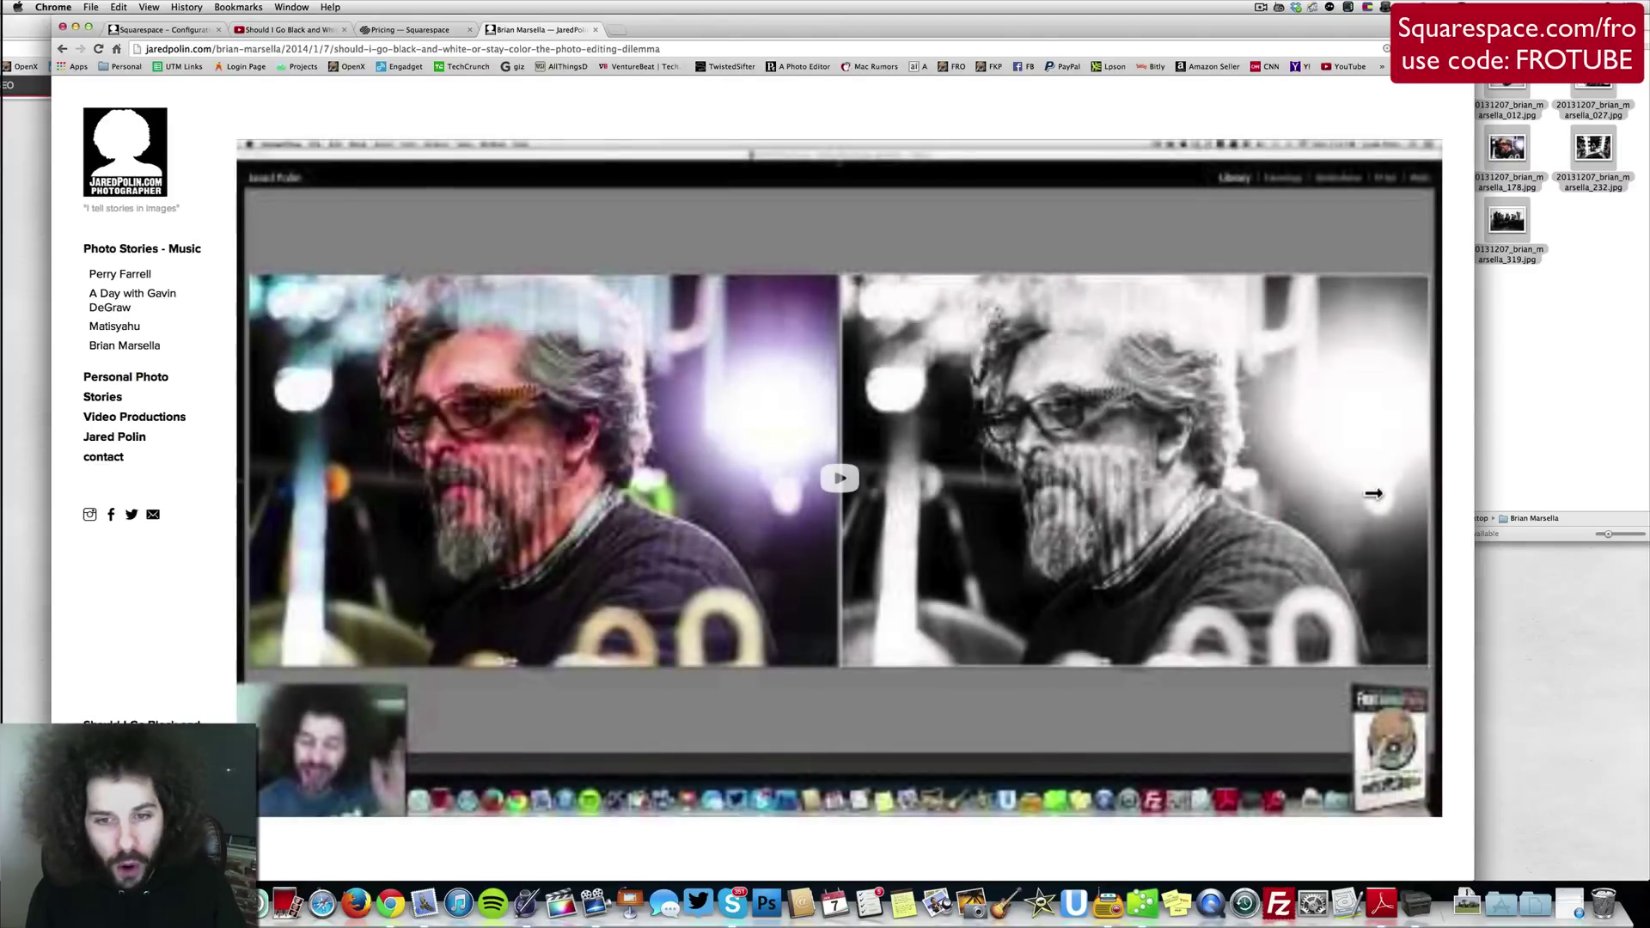
left_click(837, 485)
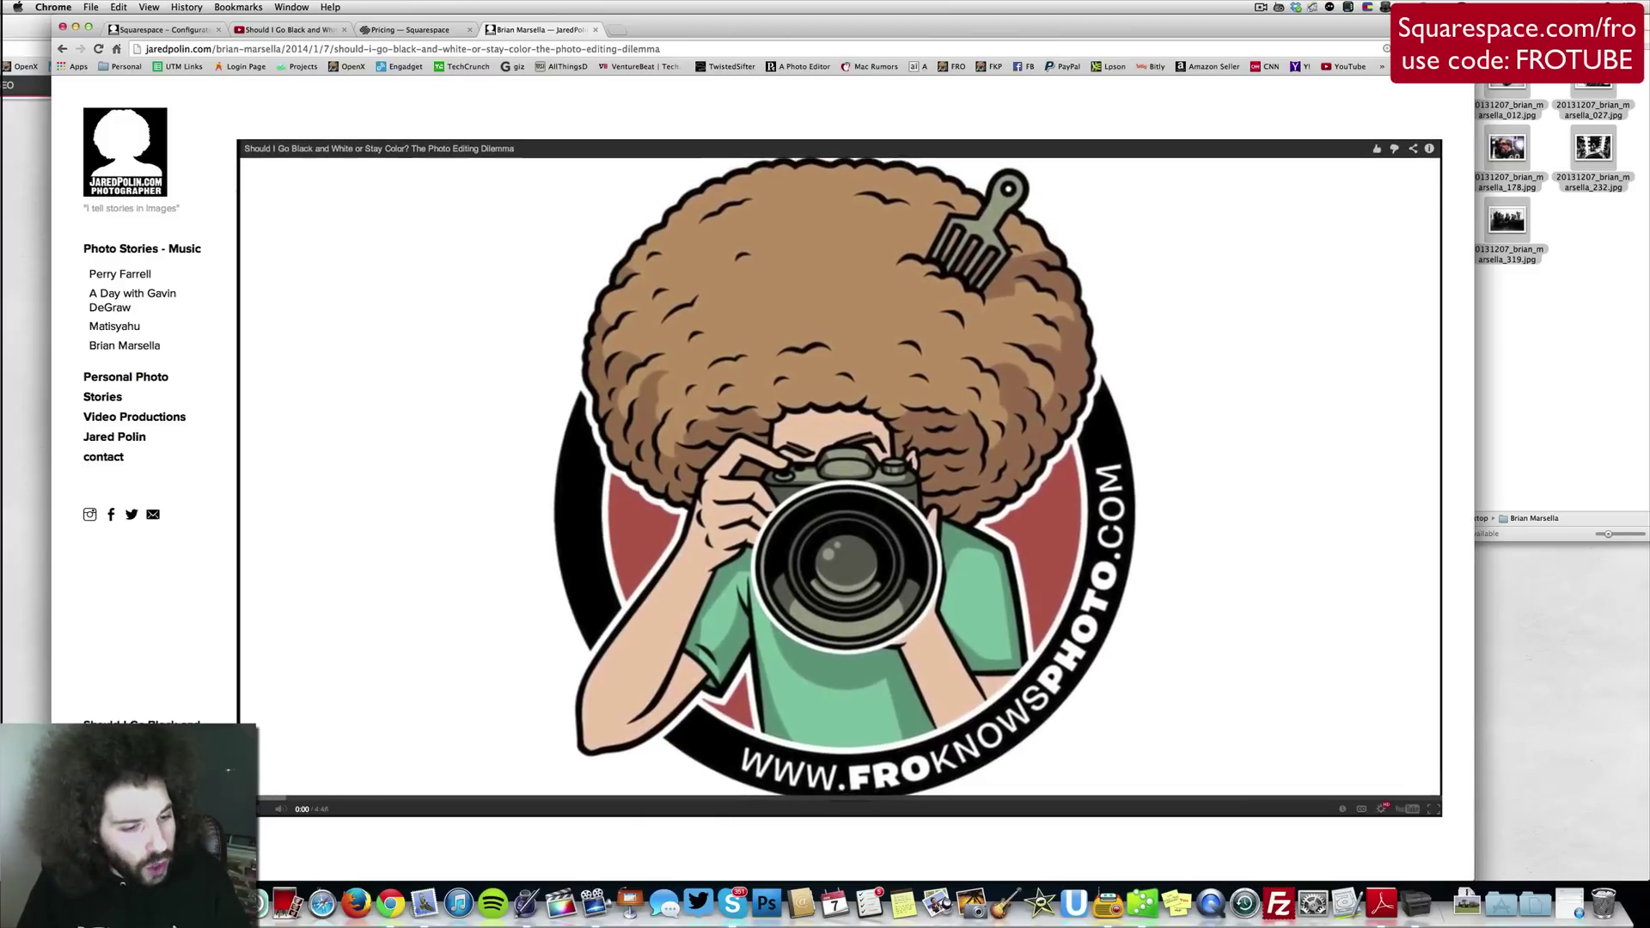
left_click(265, 808)
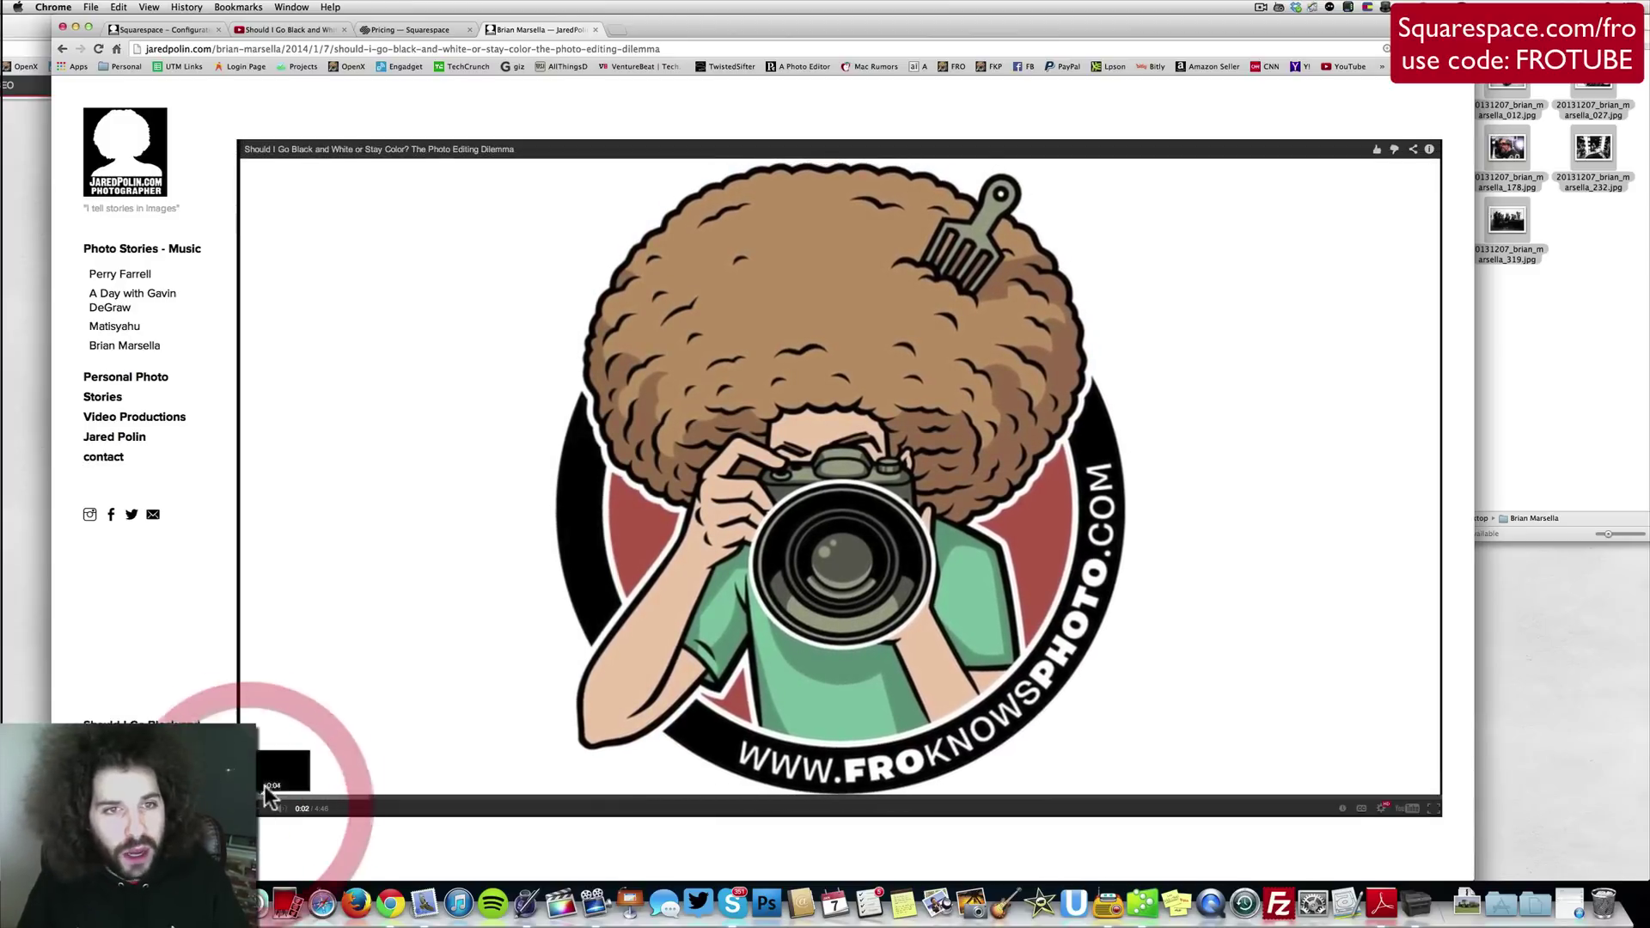
key("Escape")
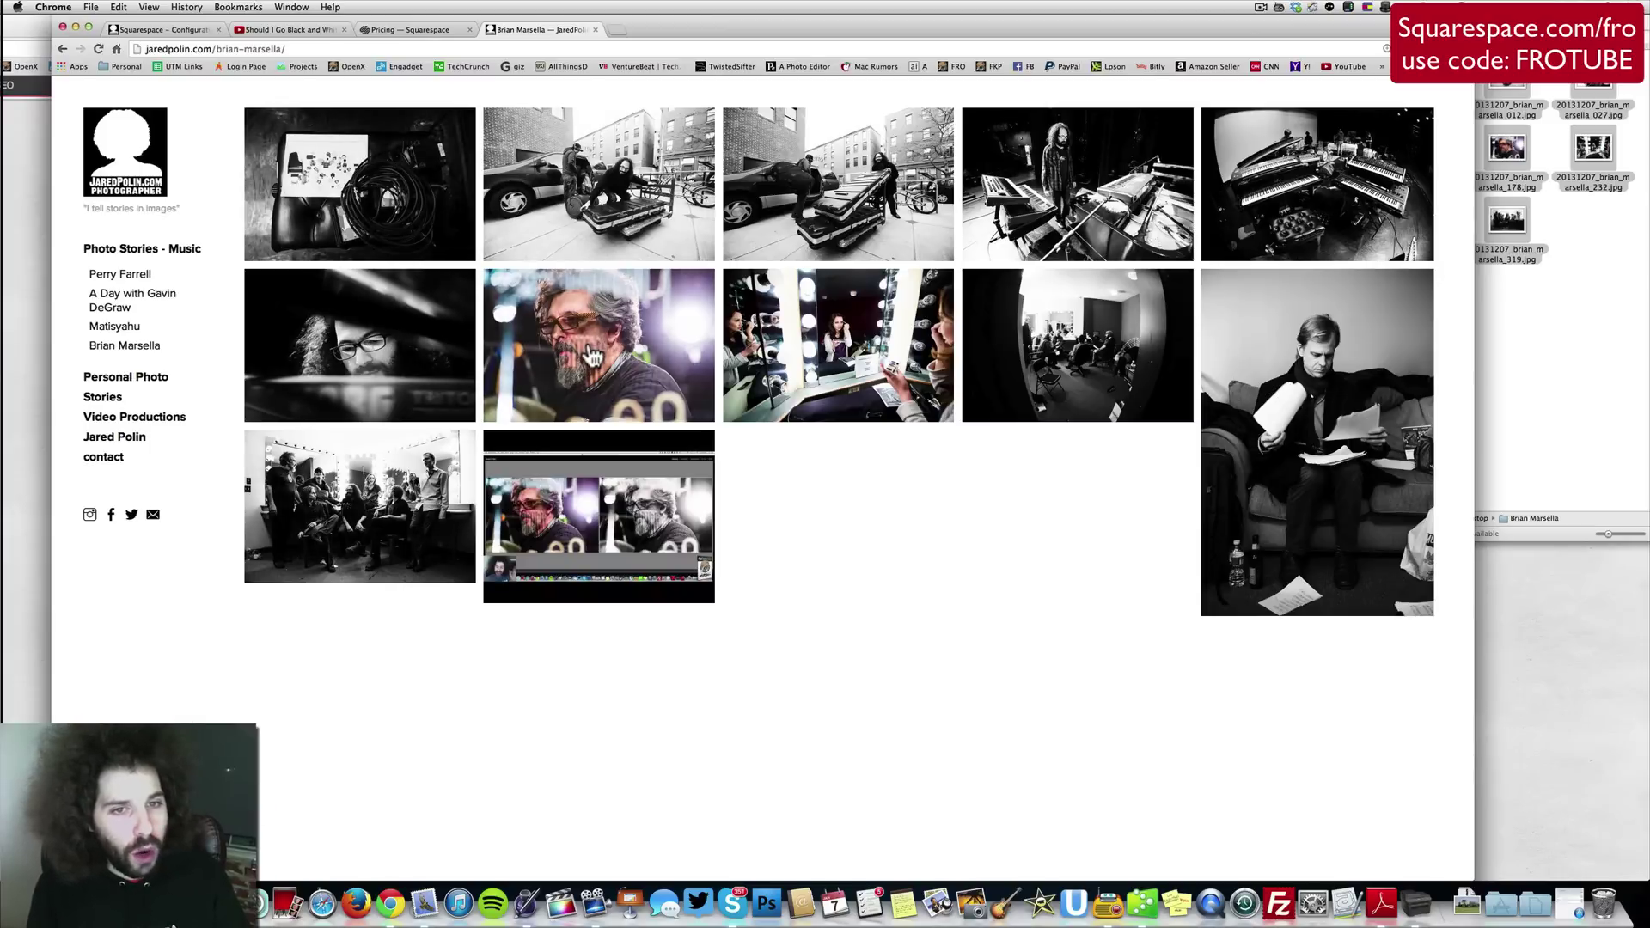
Browse from the bearded man's photo to the man-reading photo, ending on the backstage-room photo.
left_click(593, 342)
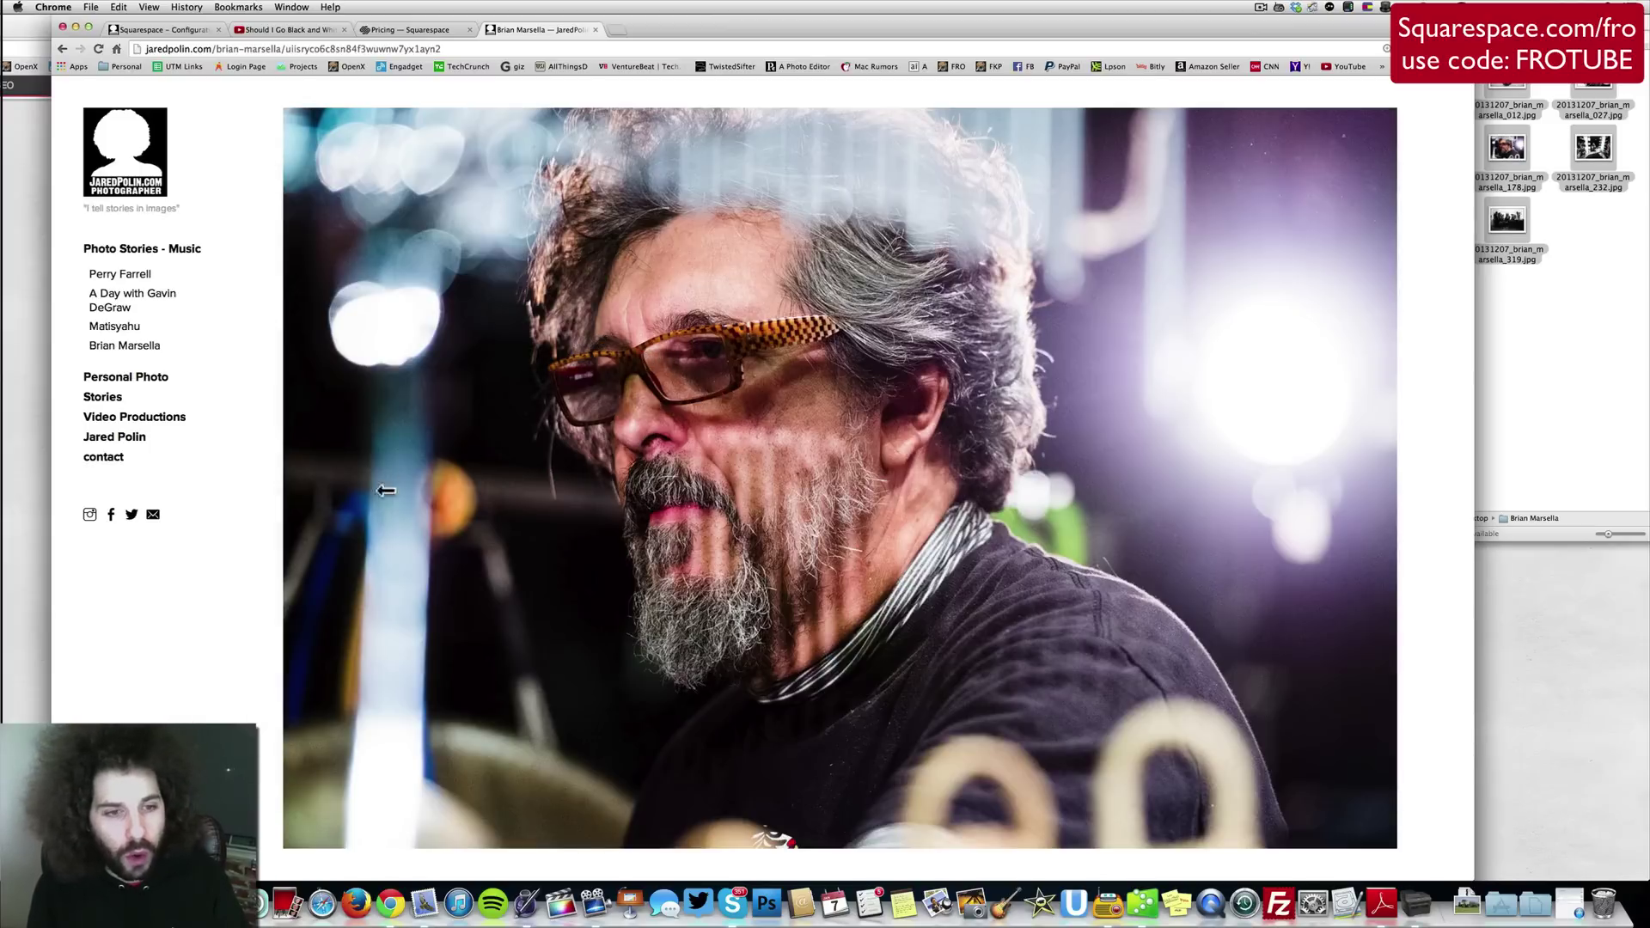
left_click(330, 504)
left_click(1372, 480)
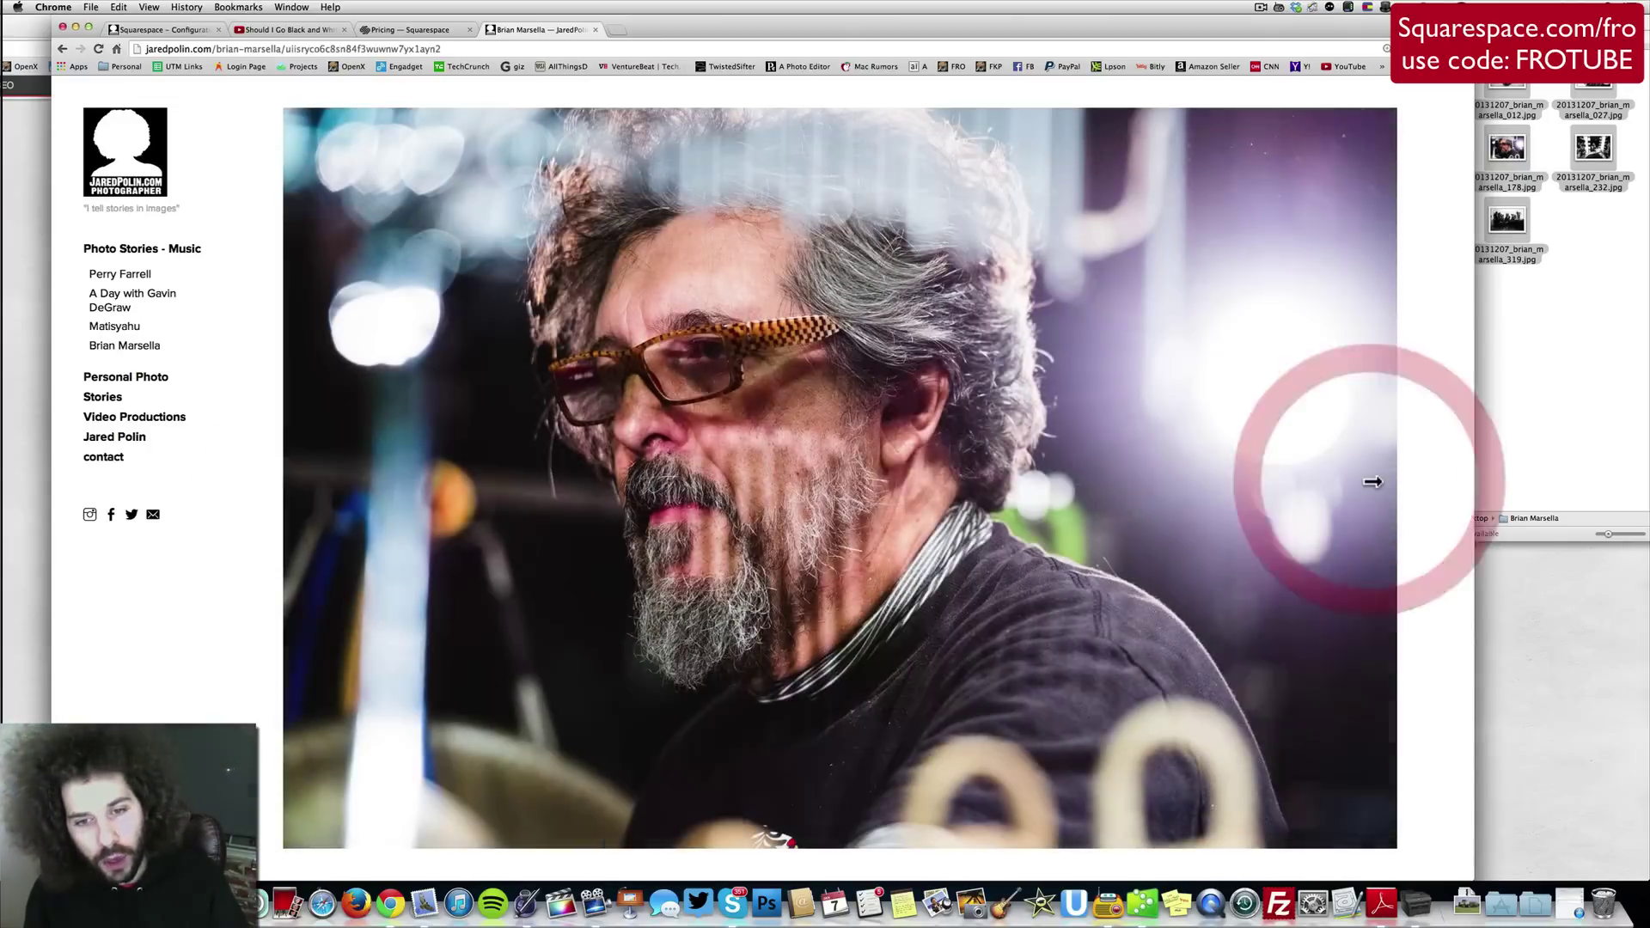
left_click(1372, 481)
left_click(1142, 488)
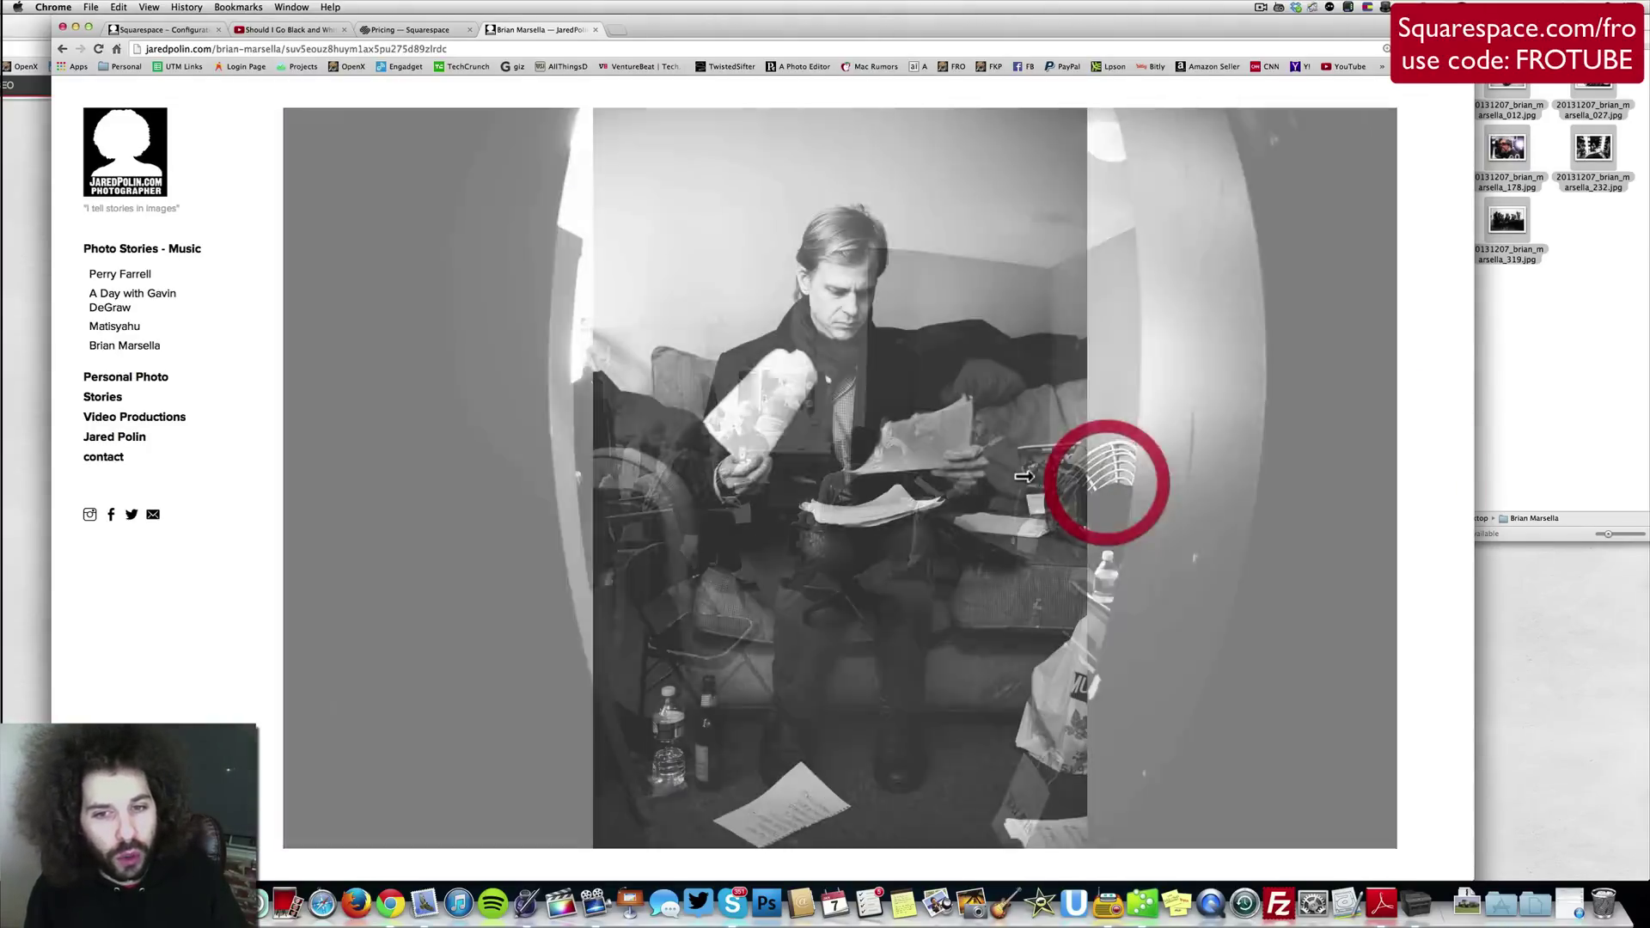
left_click(683, 130)
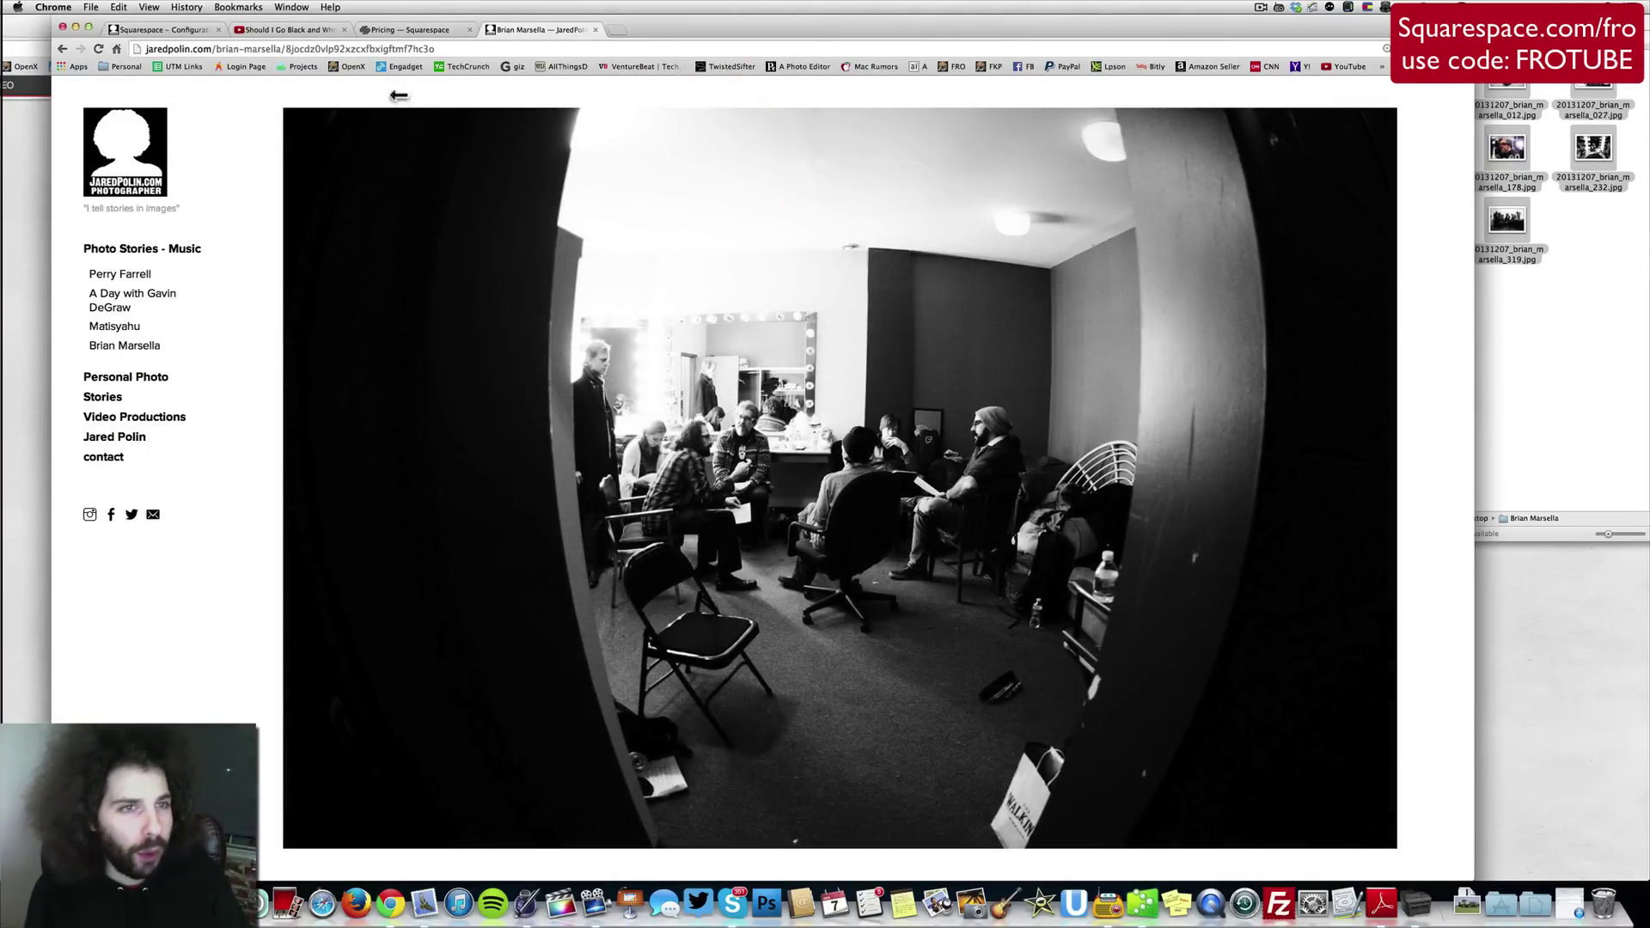
left_click(161, 28)
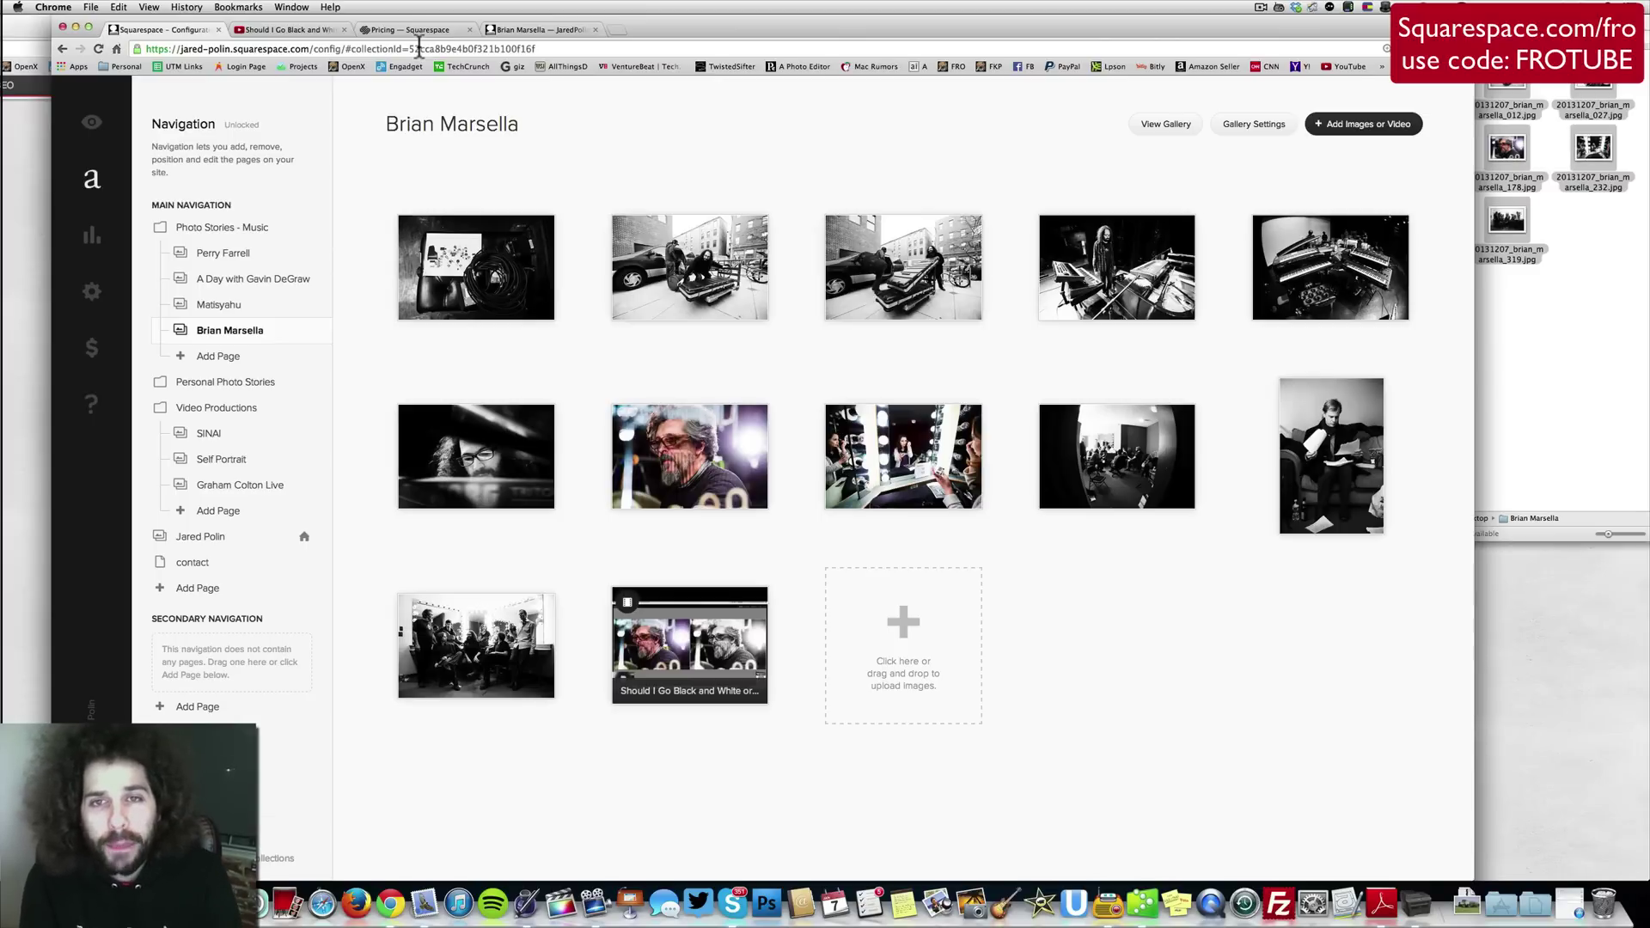
left_click(514, 26)
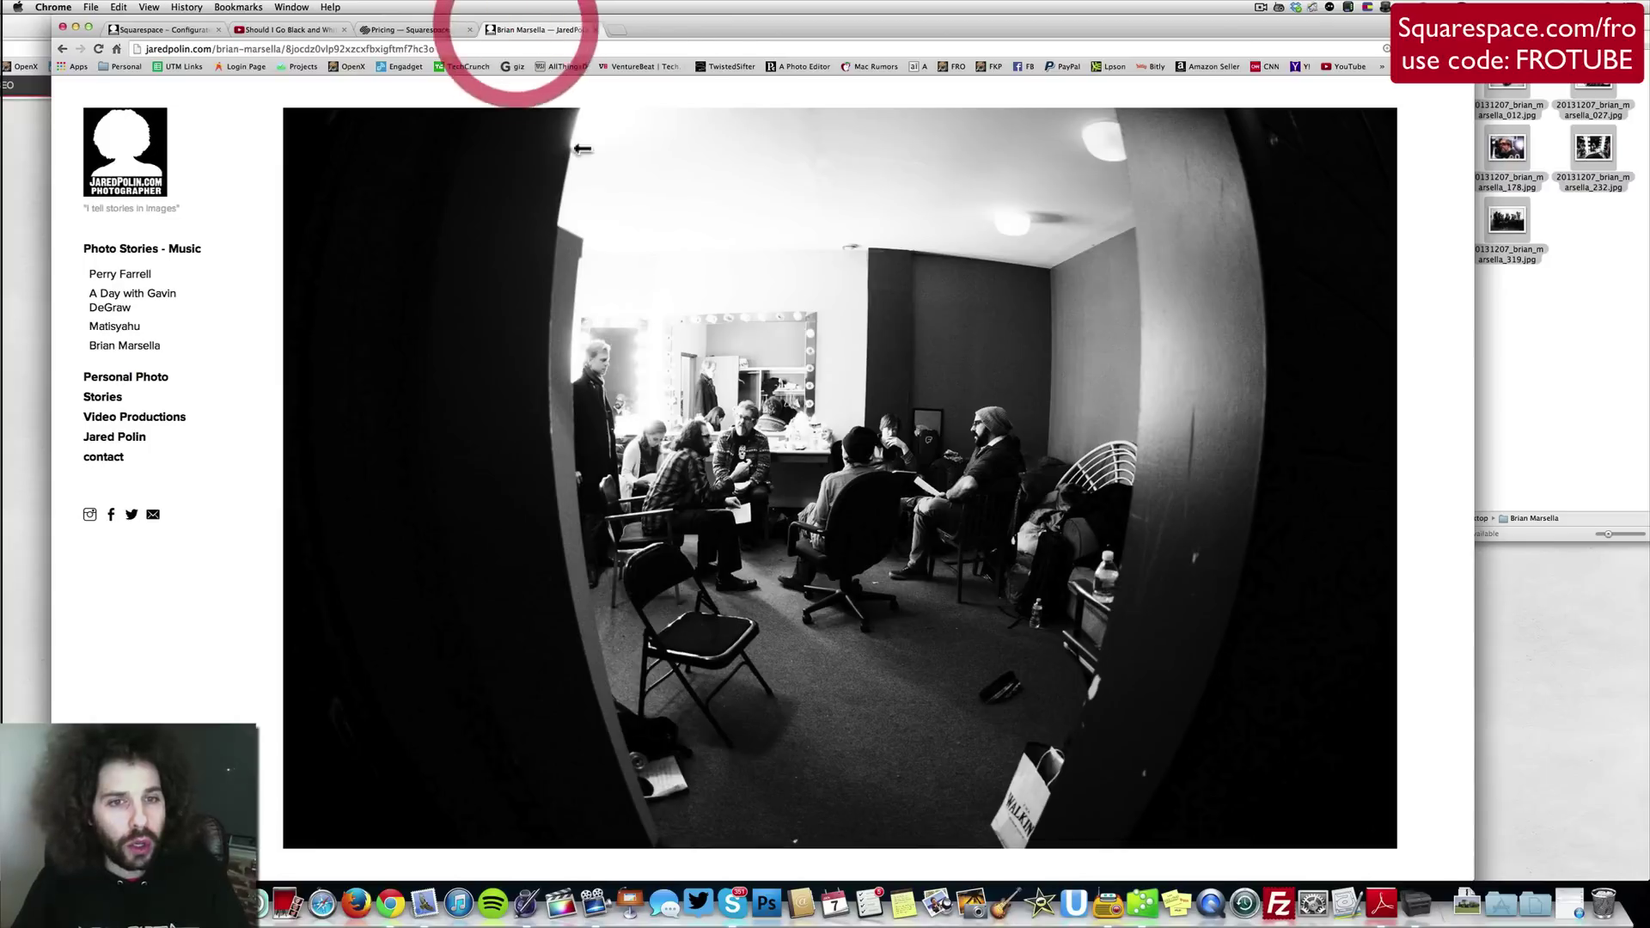
Switch to the 'Pricing — Squarespace' tab listing the Standard, Unlimited and Business plans.
left_click(397, 24)
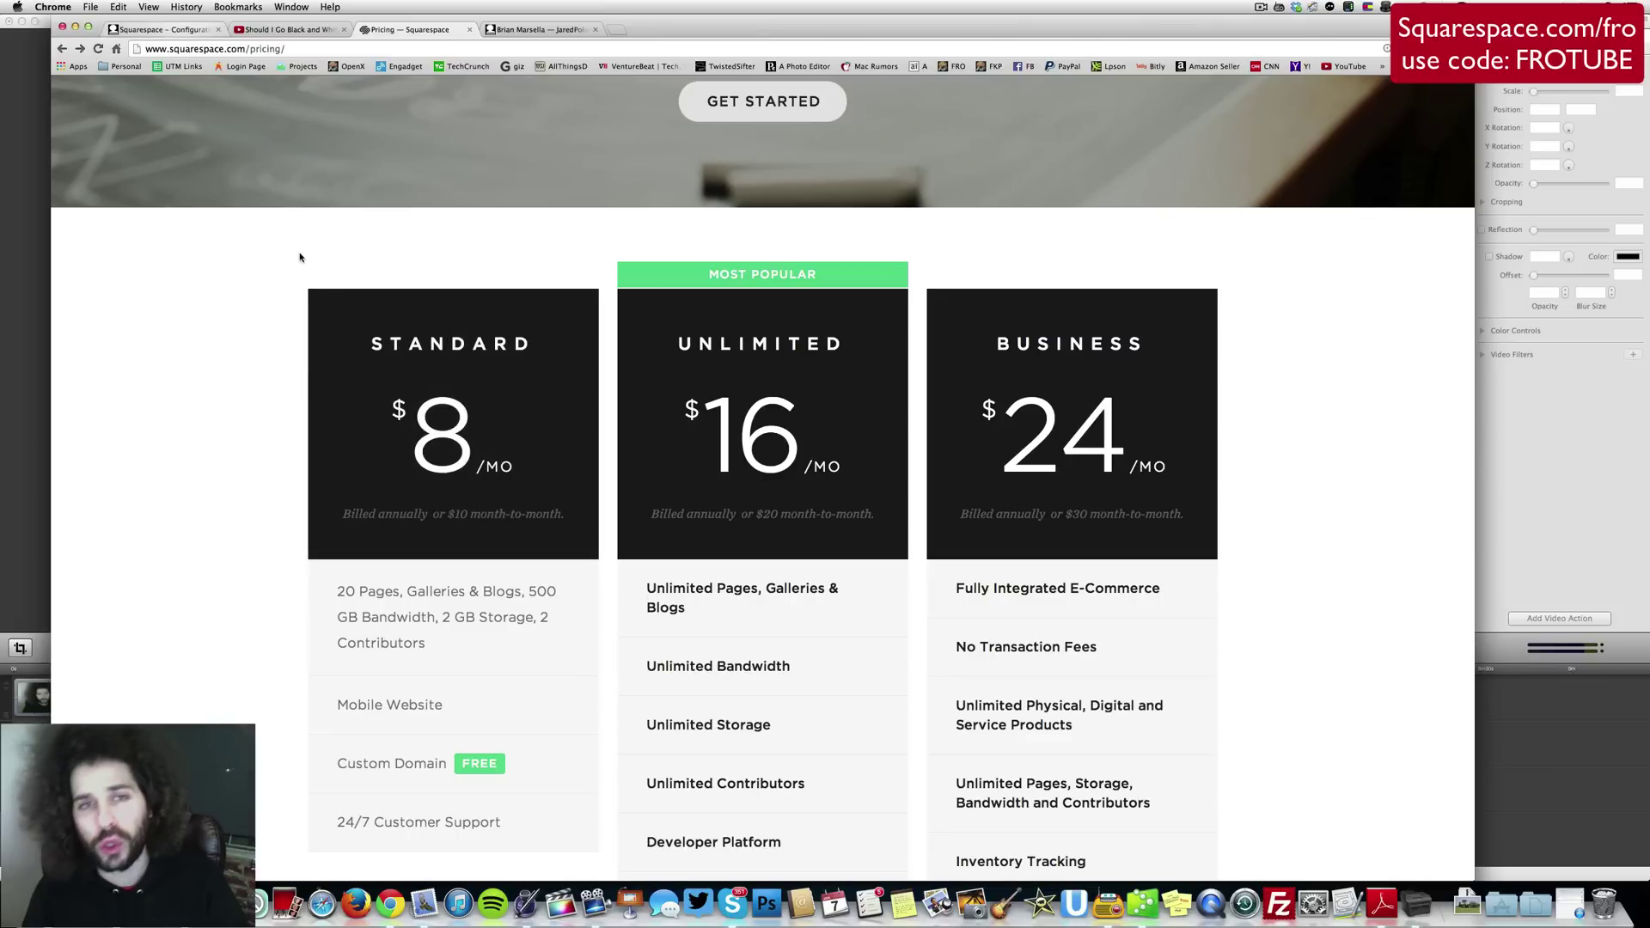
Switch back to the Squarespace config tab with the Brian Marsella gallery editor.
key("ctrl+Tab")
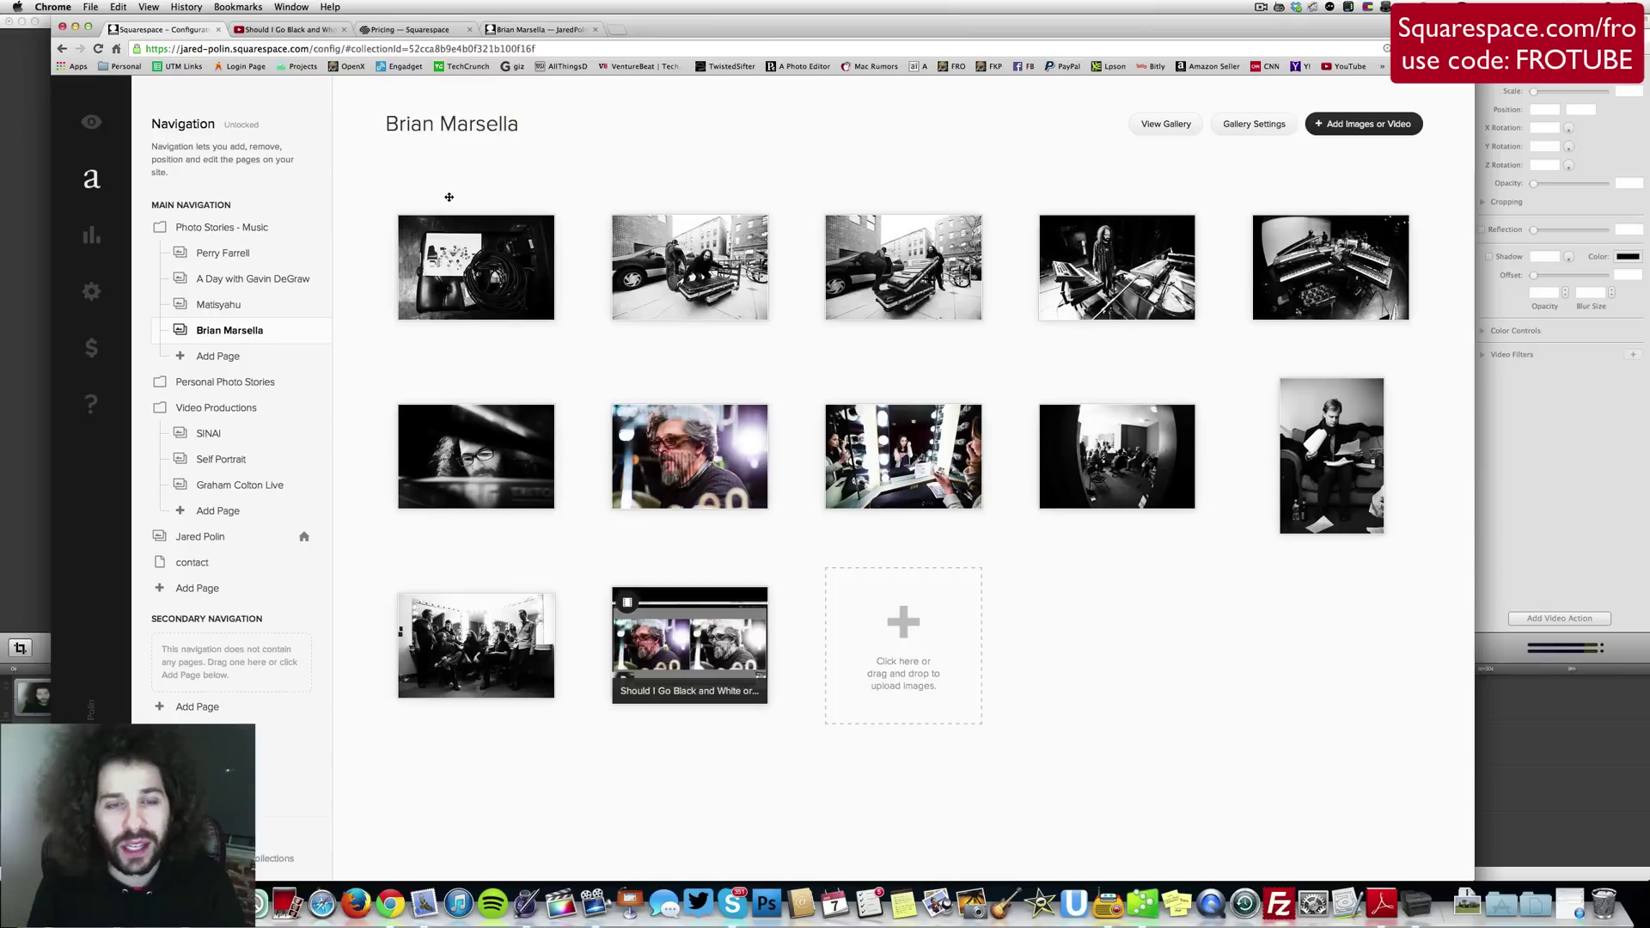